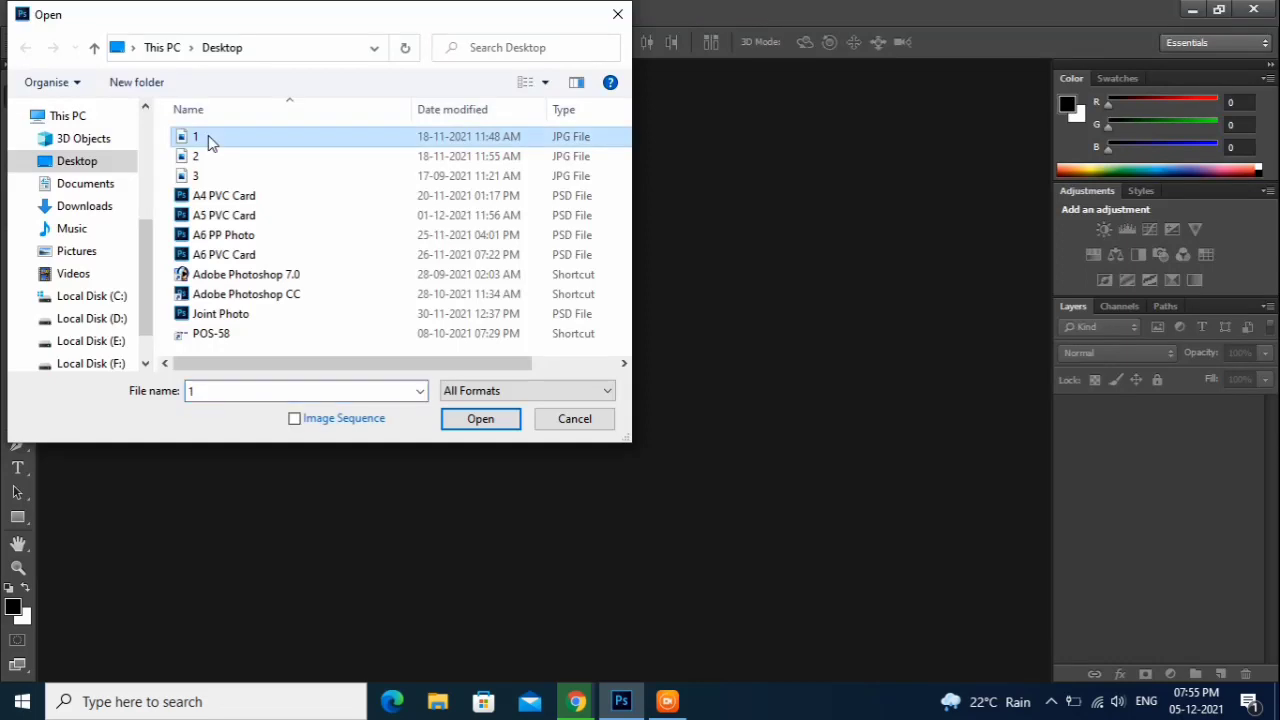
Step: Open scans 1.jpg, 2.jpg and 3.jpg from the Desktop, leaving 1.jpg and 2.jpg unmanaged
left_click(210, 158, "ctrl")
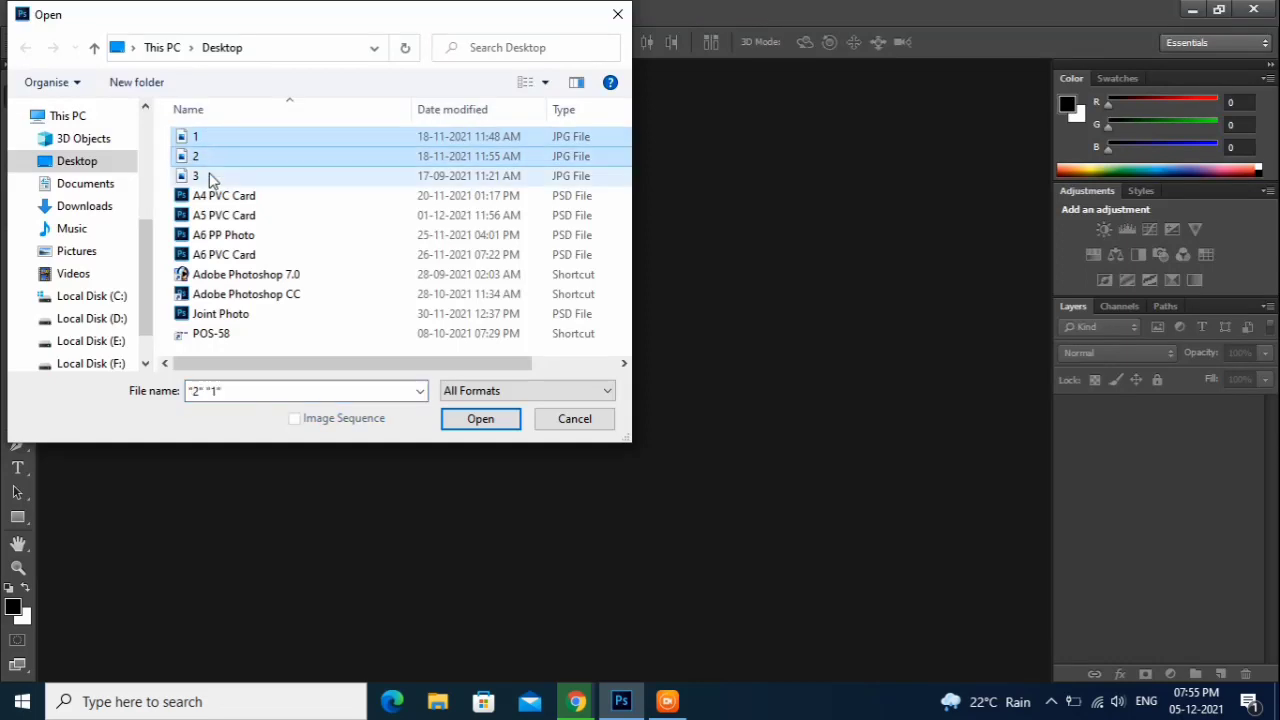
left_click(210, 177, "ctrl")
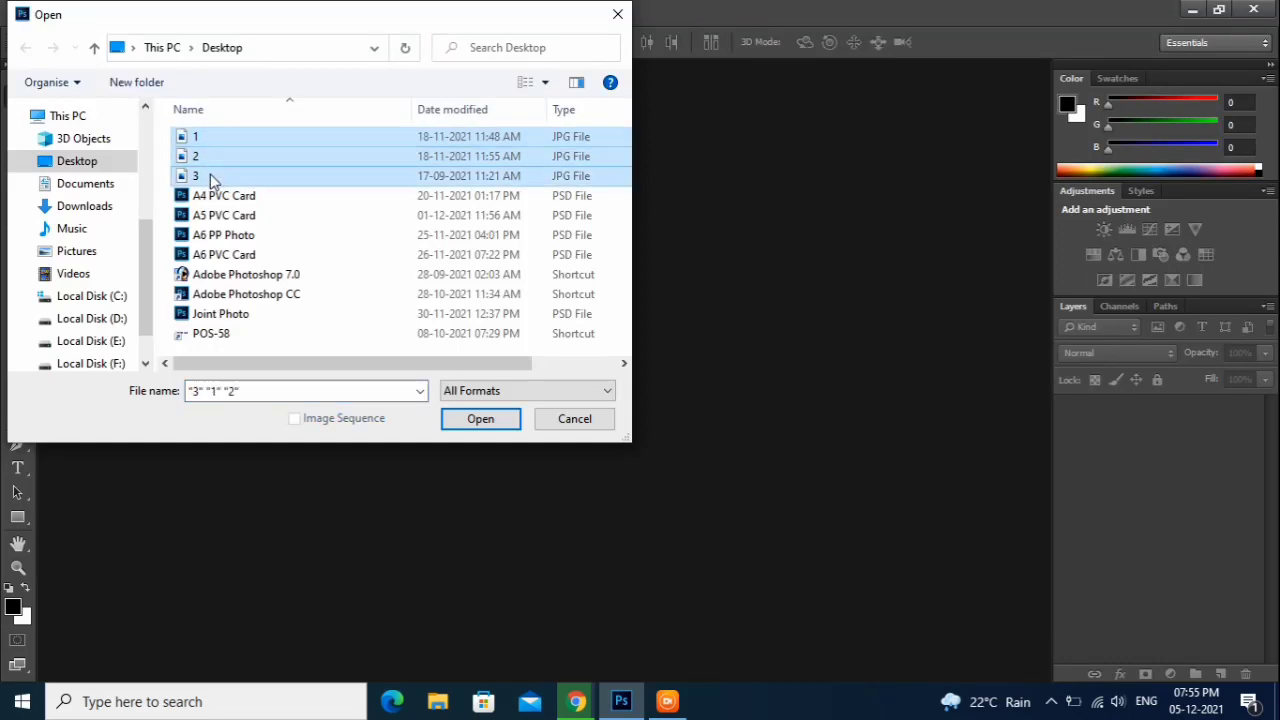
left_click(490, 420)
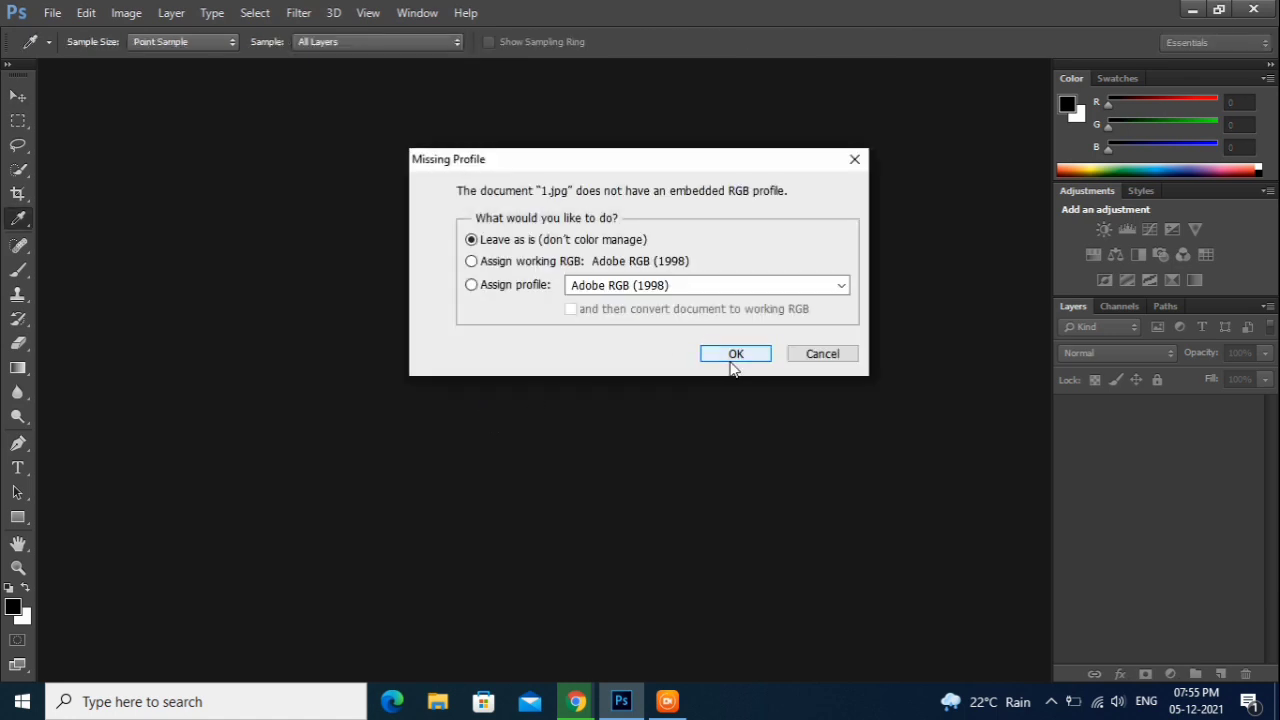
left_click(731, 356)
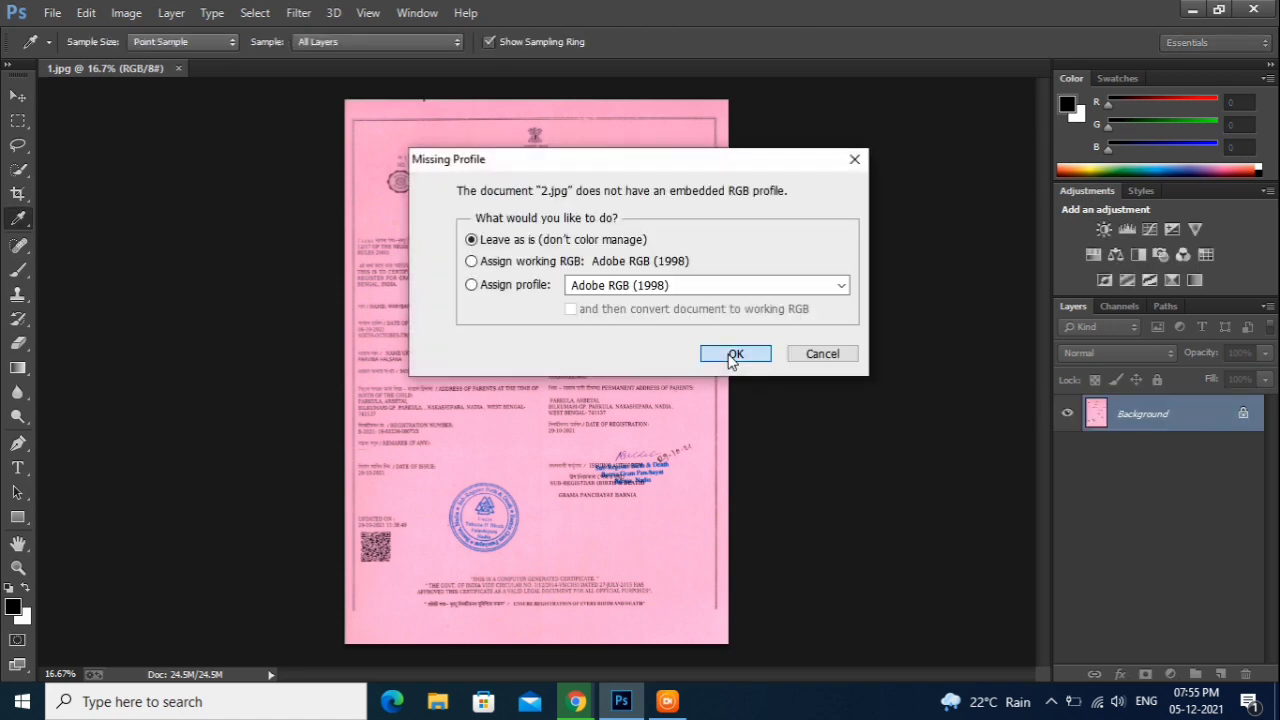
left_click(731, 356)
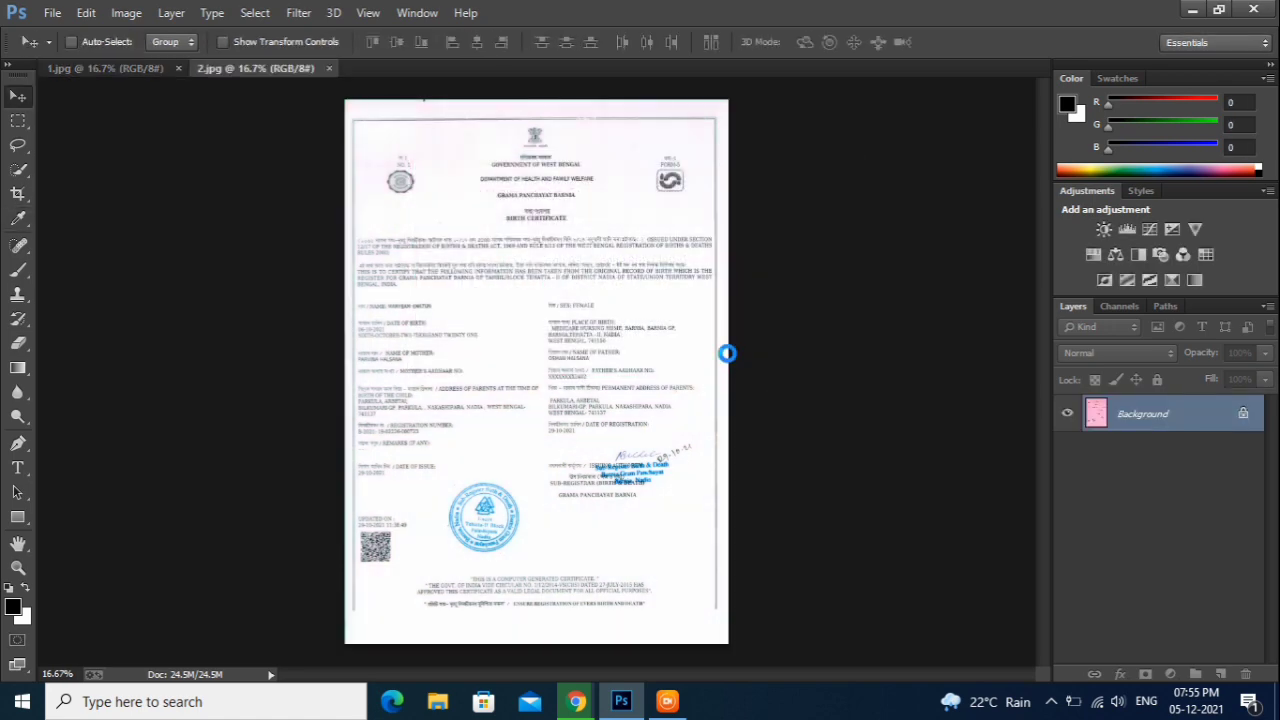
Step: Finish opening 3.jpg, copy the round seal from 1.jpg, then switch to 3.jpg
left_click(766, 414)
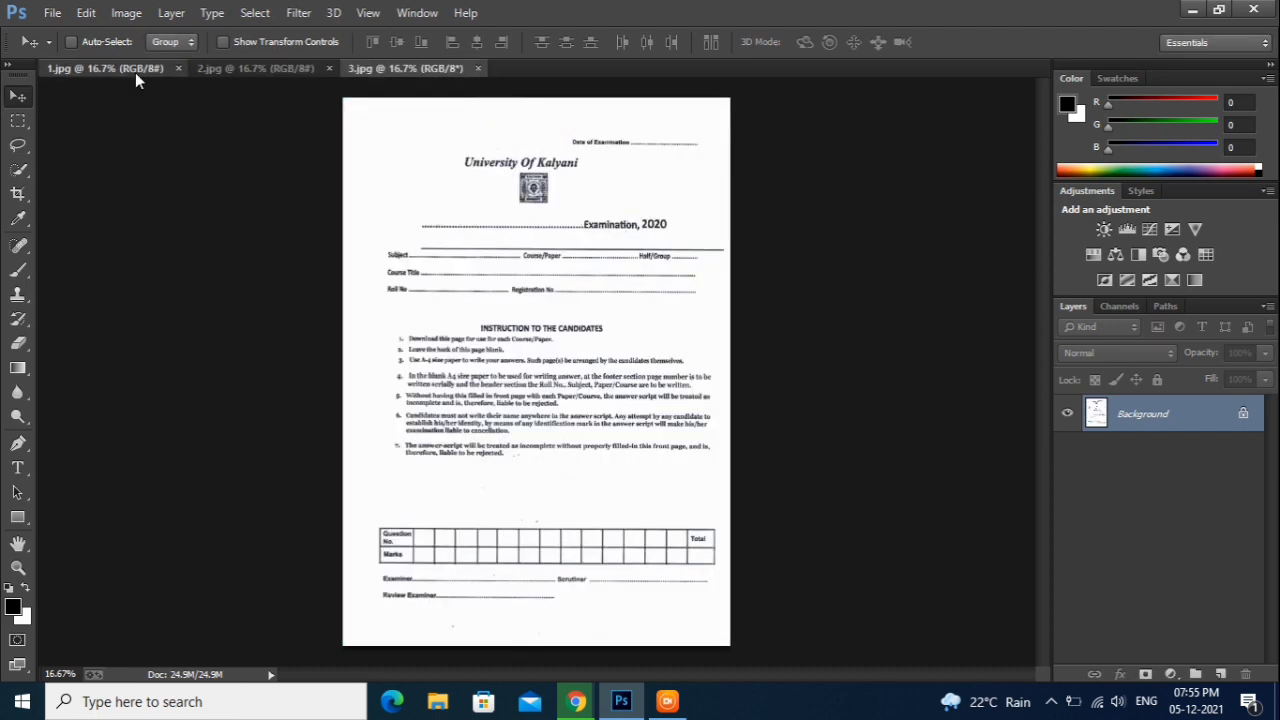
left_click(135, 72)
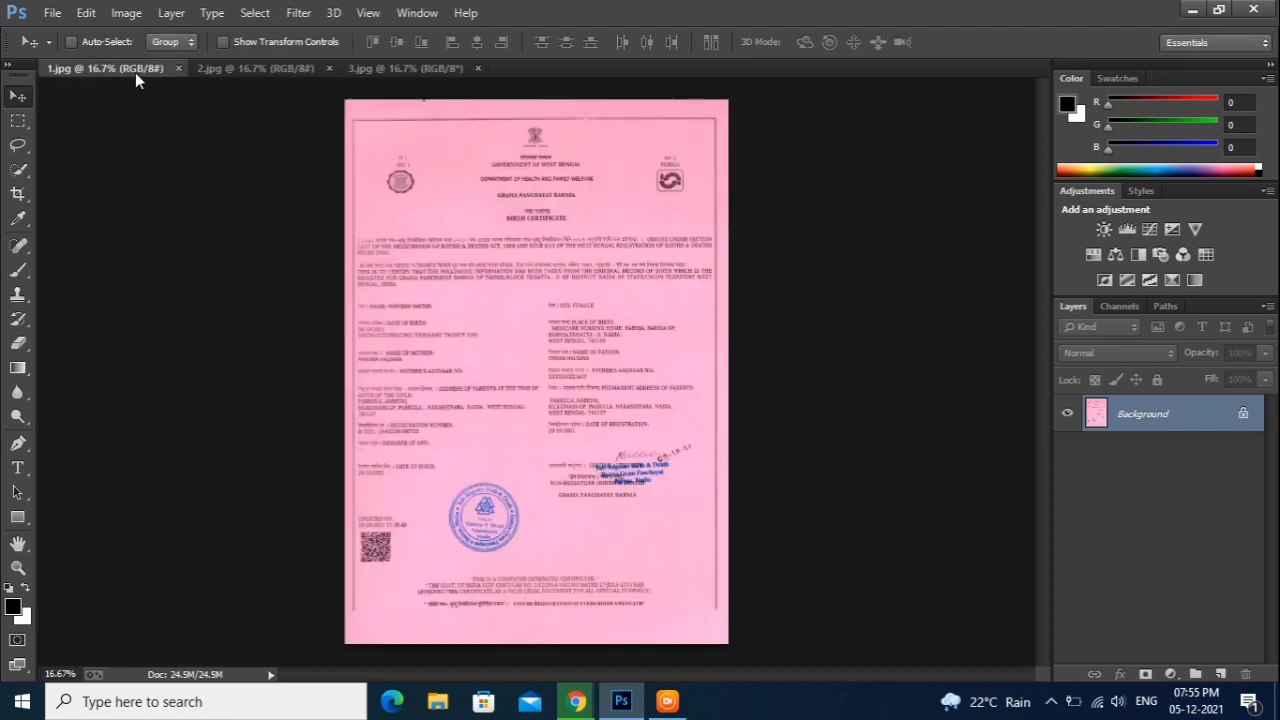
left_click(18, 120)
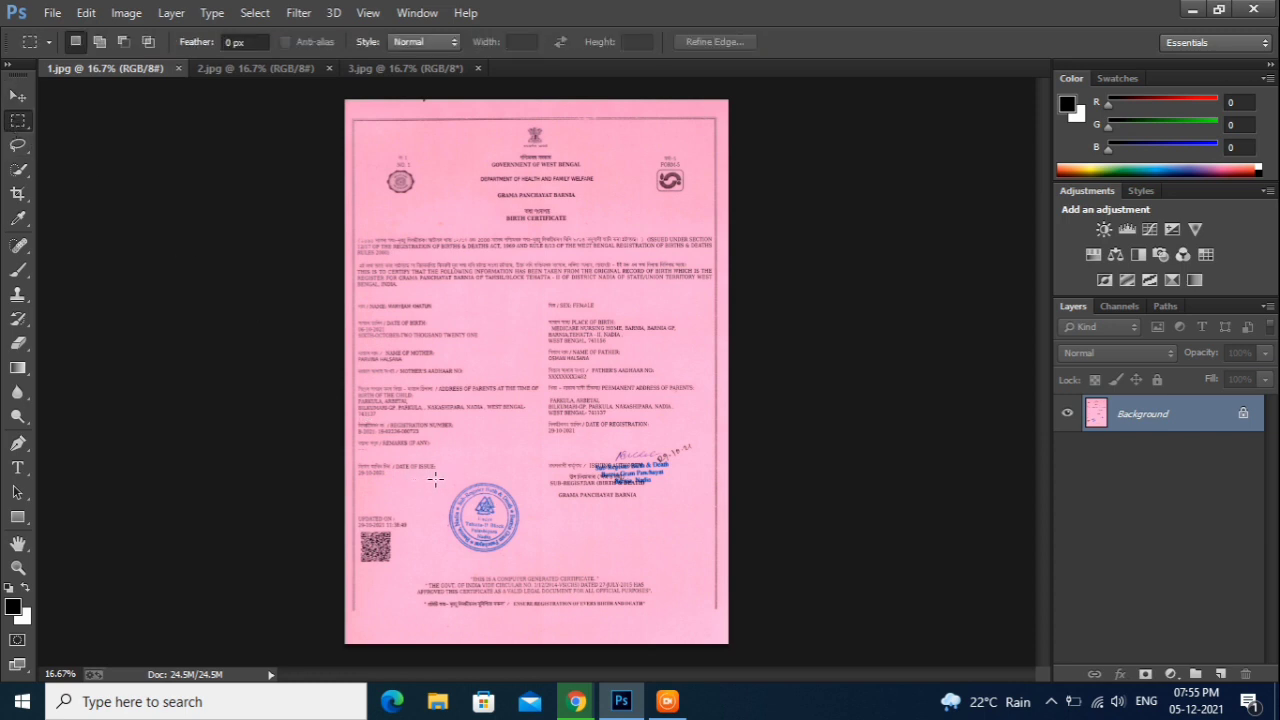
left_click_drag(435, 479, 530, 556)
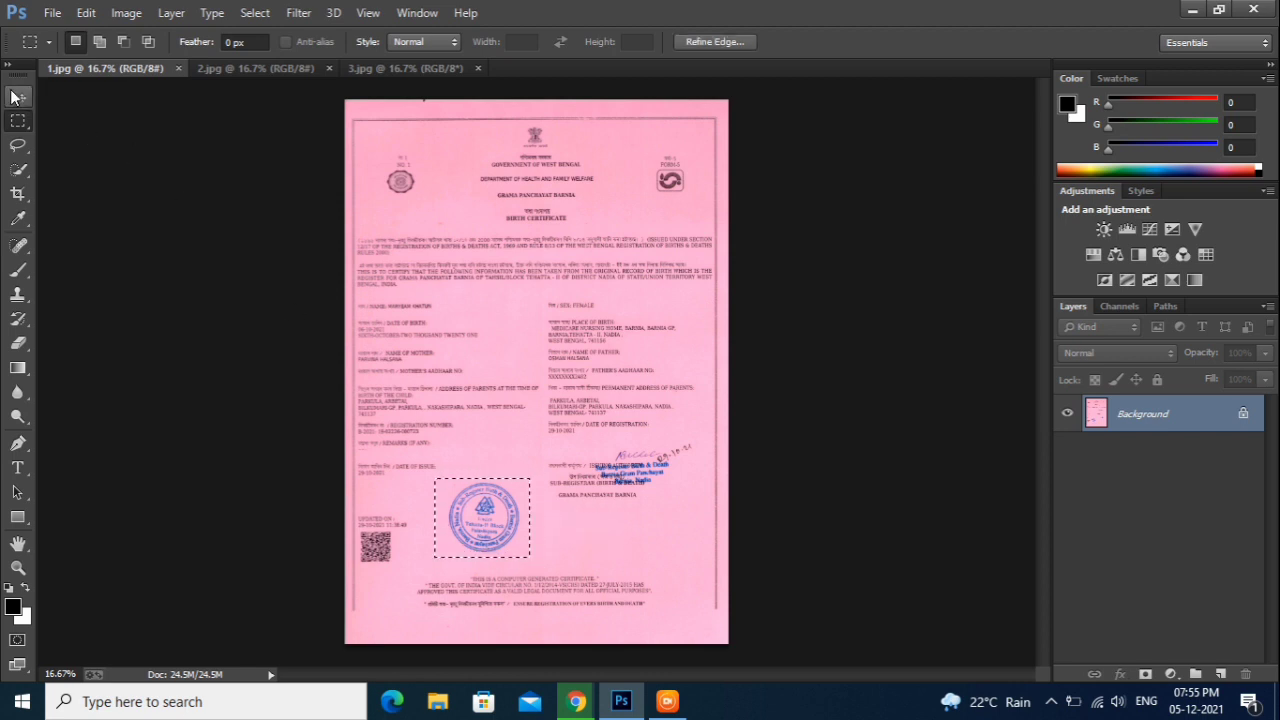
left_click(18, 95)
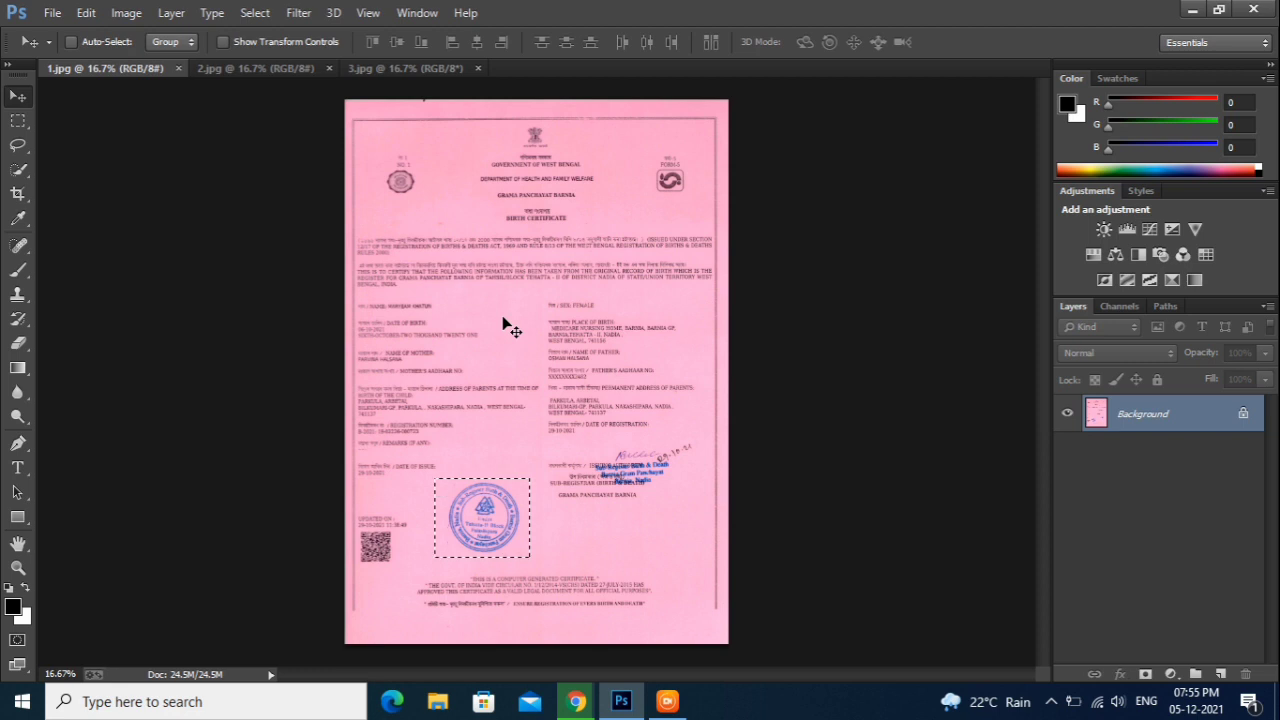
key("ctrl+d")
left_click(371, 72)
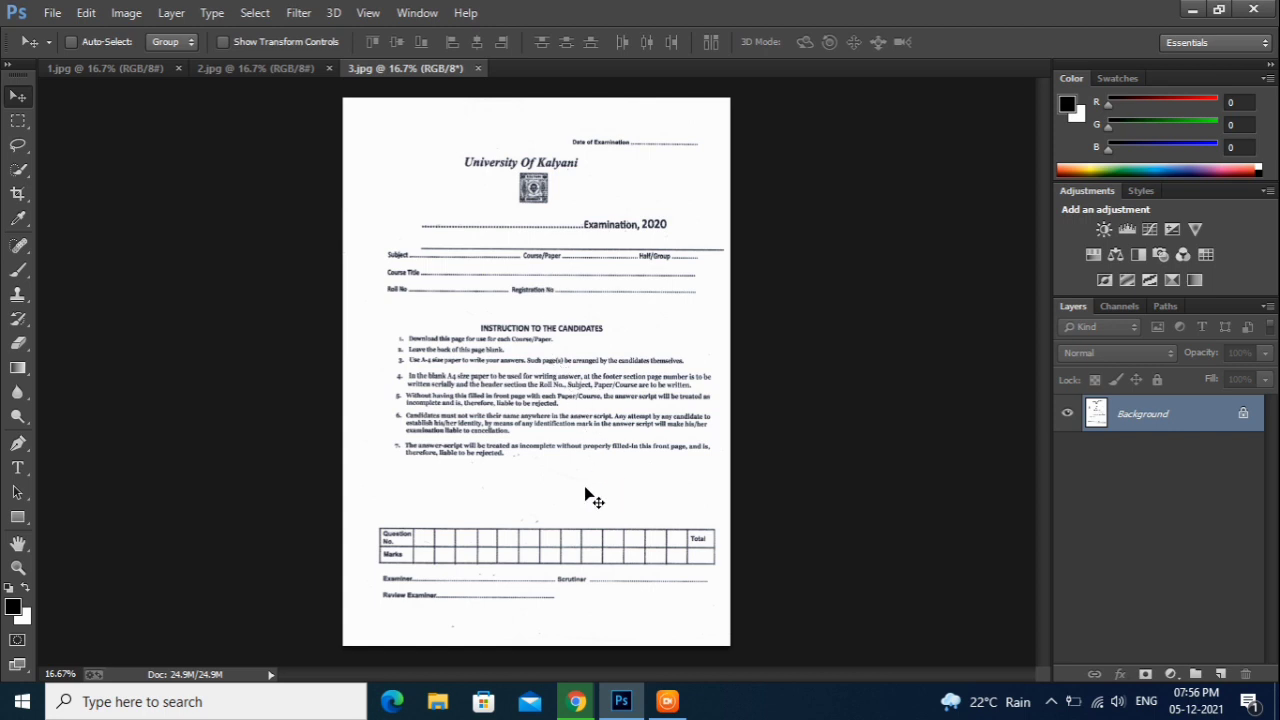
Step: Paste the seal onto 3.jpg above the Question/Marks table and set it to Linear Light
key("ctrl+v")
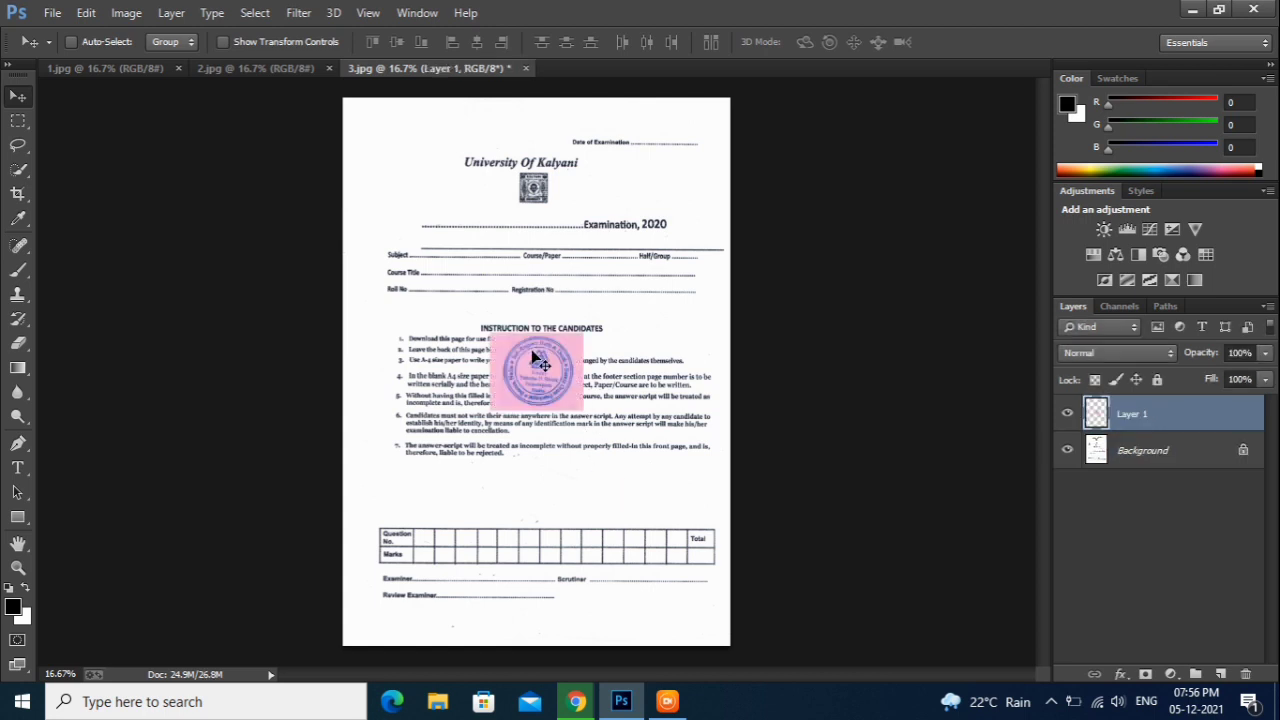
left_click_drag(531, 349, 603, 465)
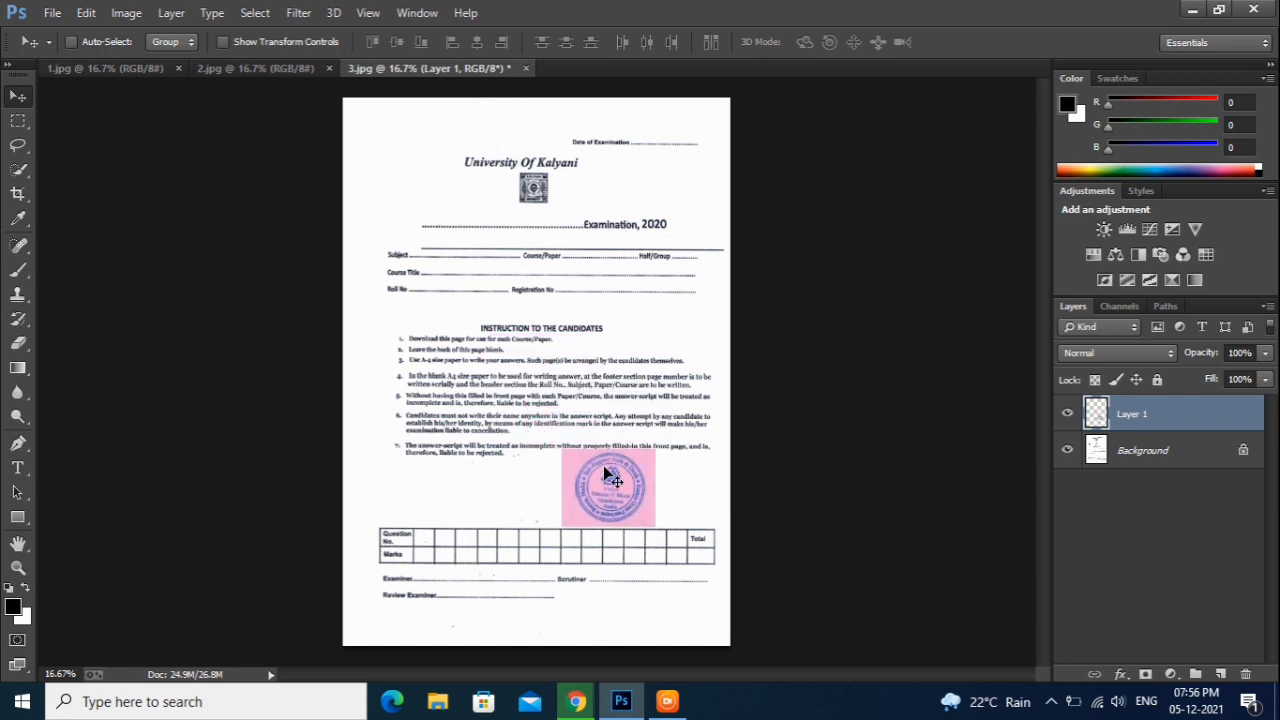
left_click(1148, 356)
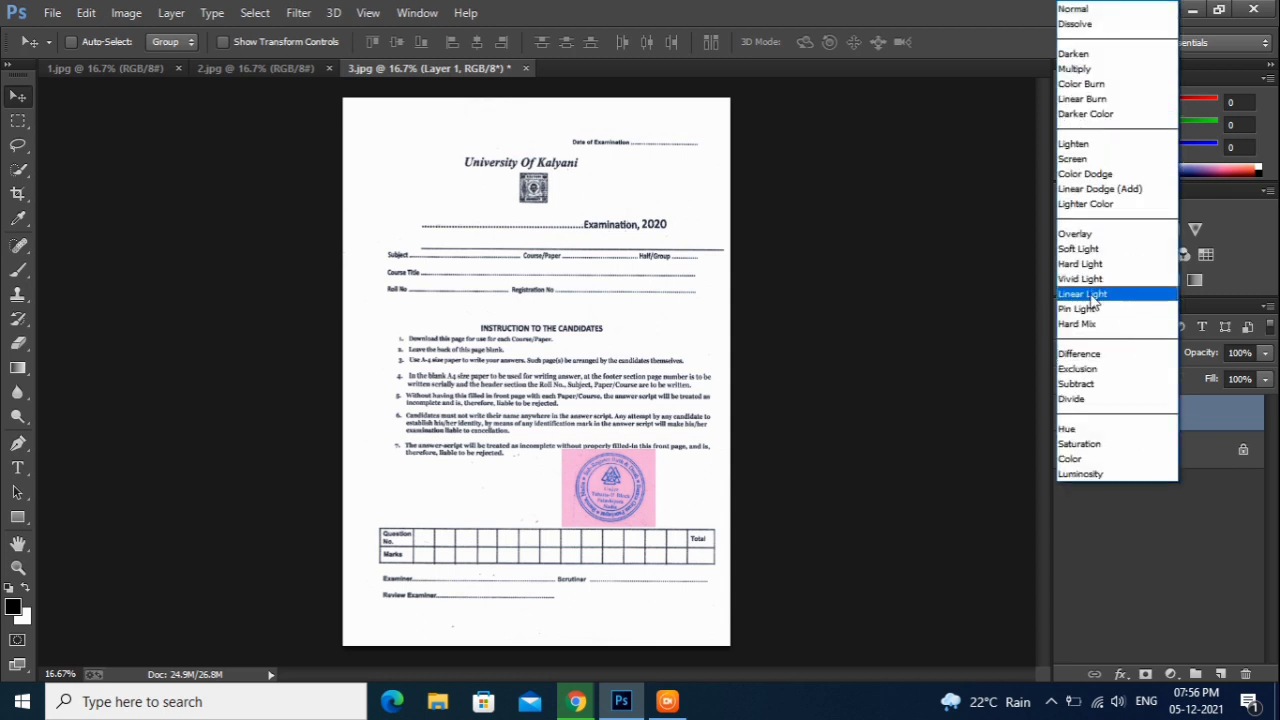
left_click(1094, 297)
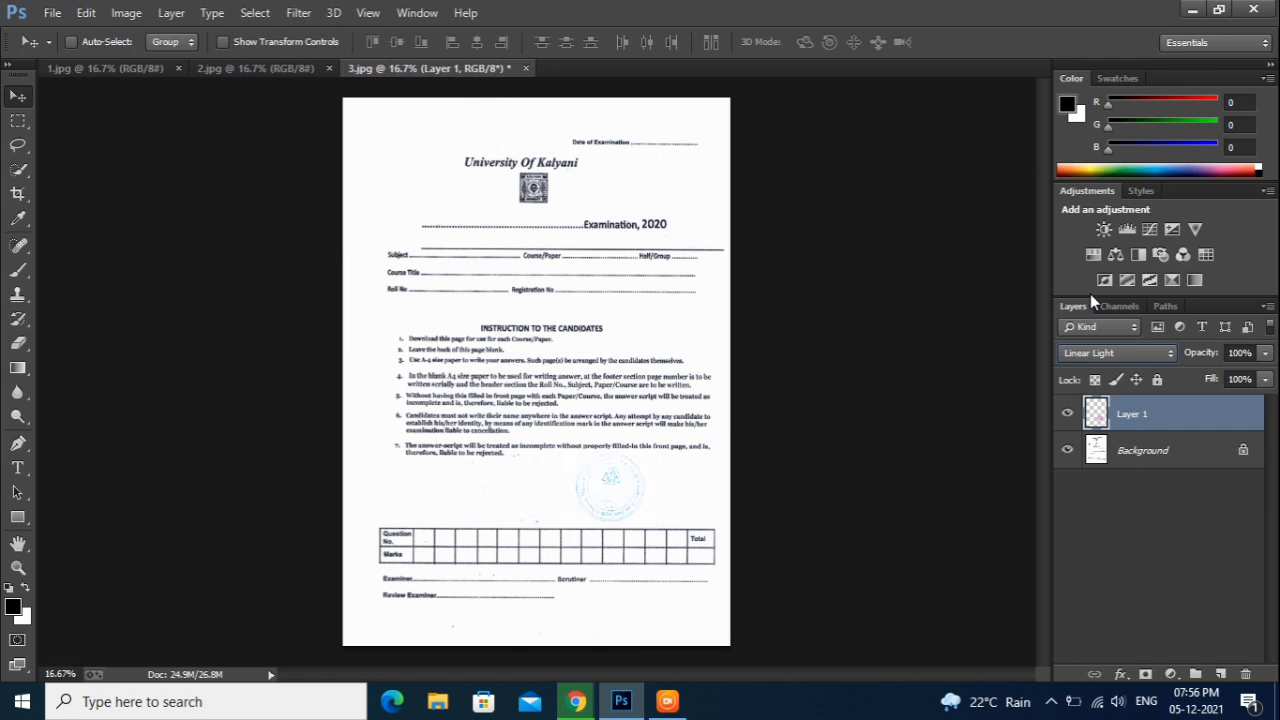
Step: Apply Brightness -58 and Contrast 100 to the seal, then move it over the last instruction line
left_click(123, 16)
mouse_move(154, 61)
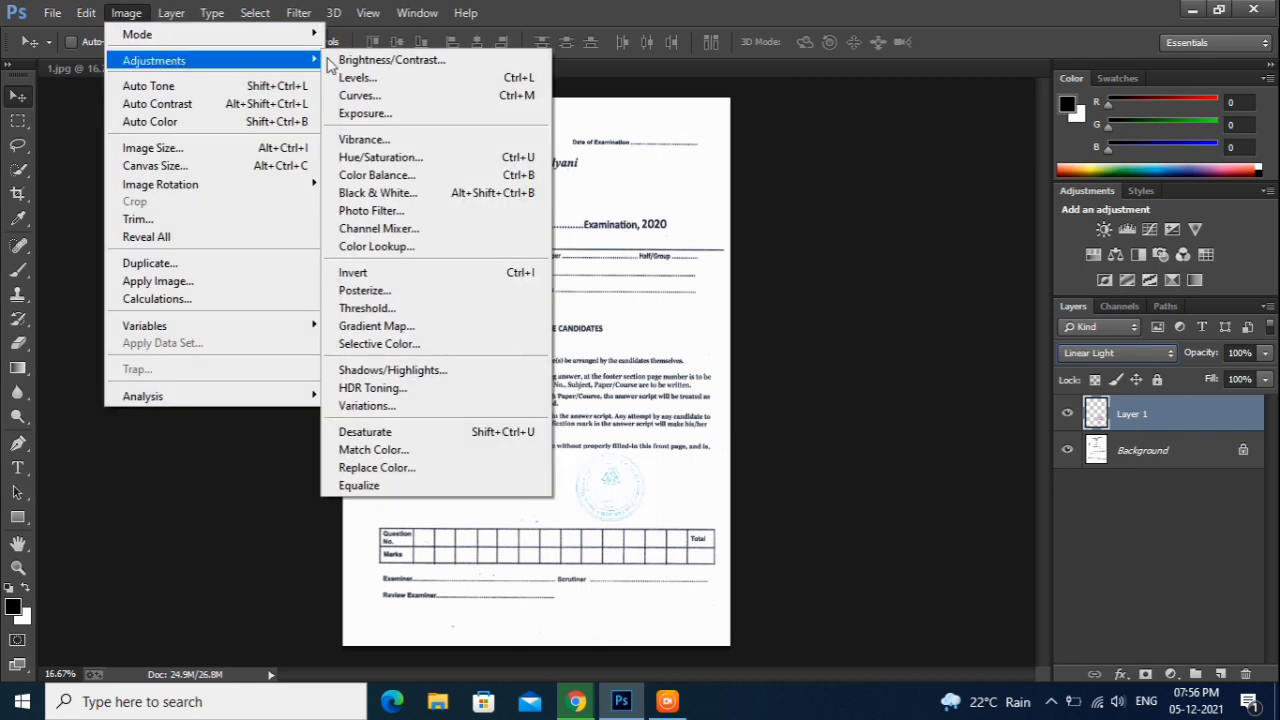
left_click(402, 61)
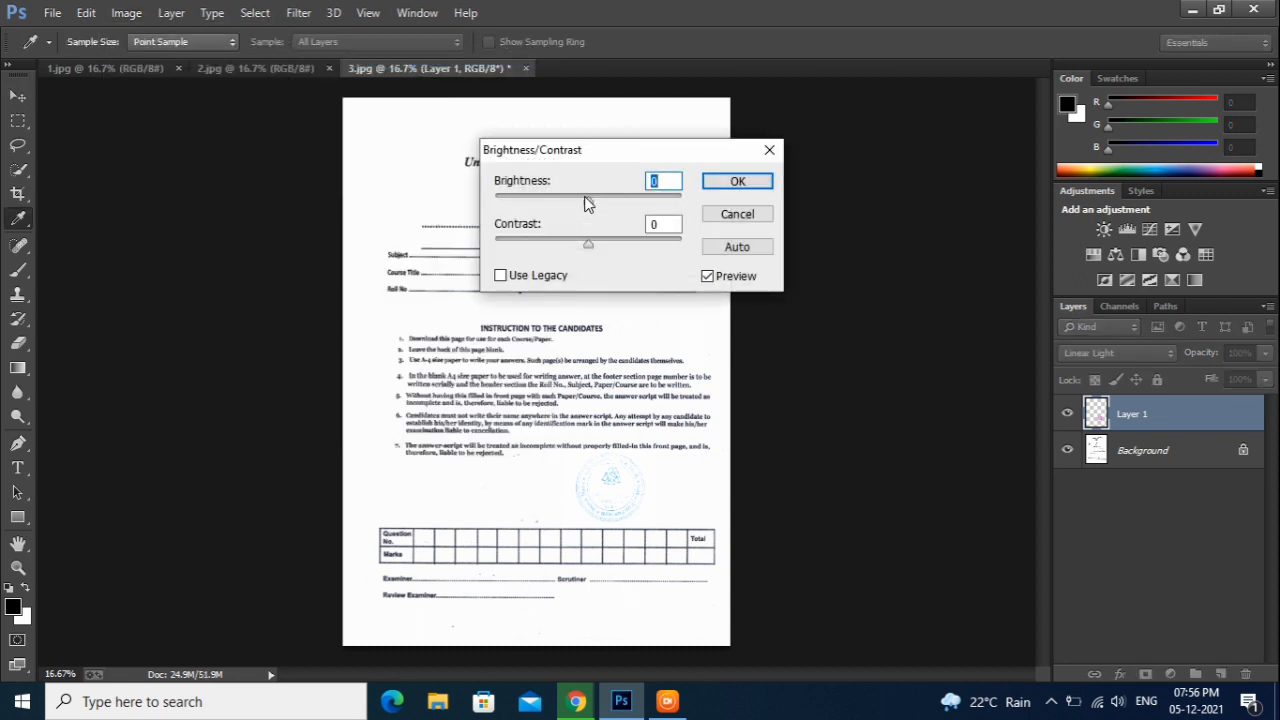
left_click_drag(588, 203, 600, 203)
left_click_drag(590, 245, 735, 249)
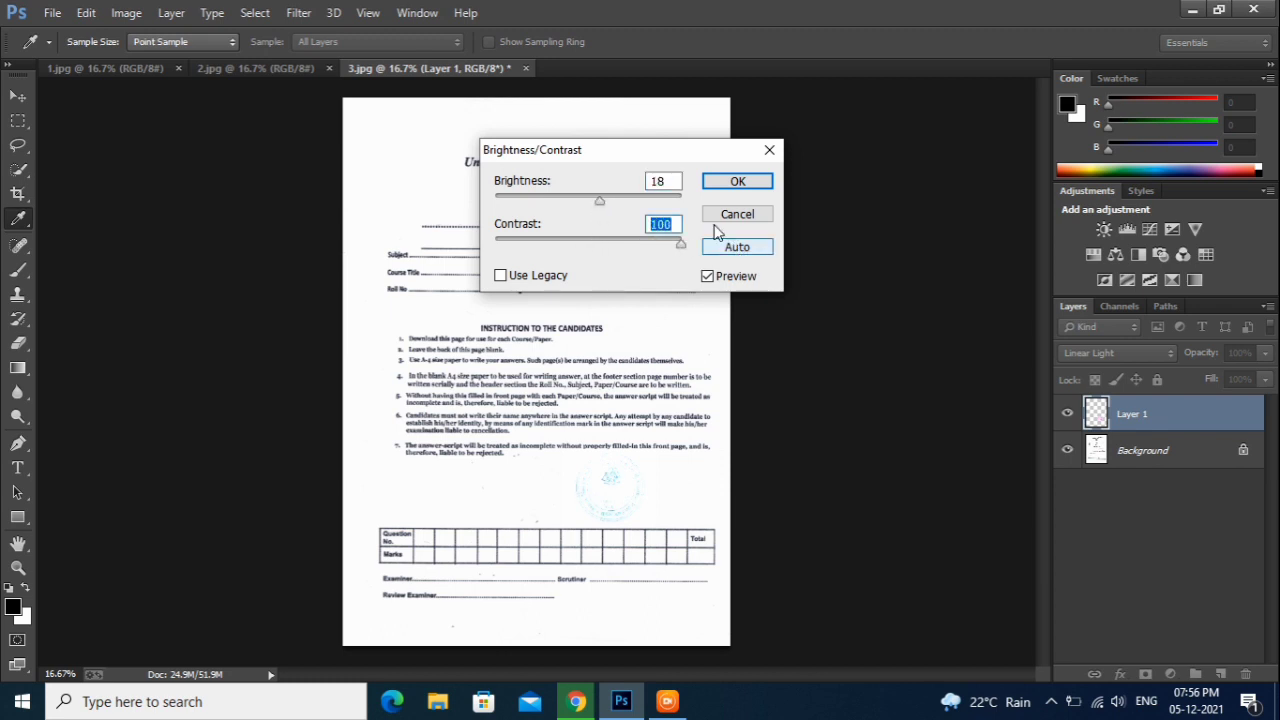
left_click_drag(596, 199, 548, 194)
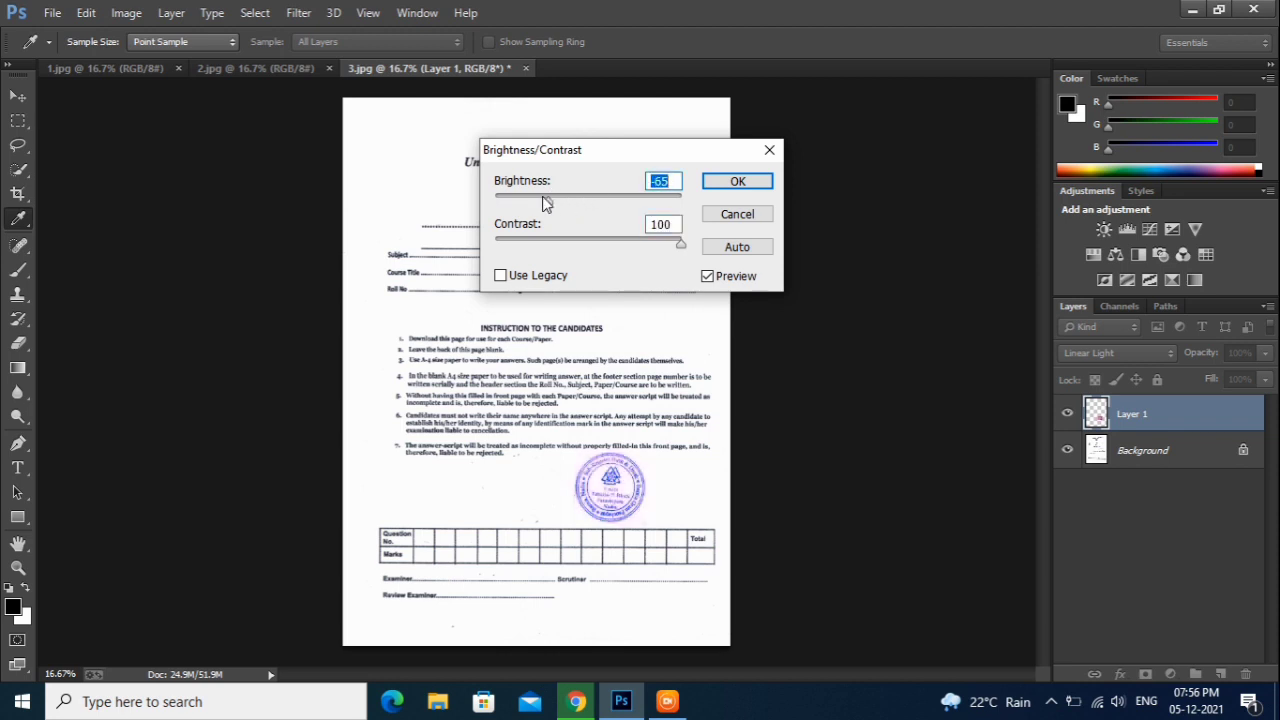
left_click_drag(546, 197, 555, 204)
left_click(737, 181)
key("v")
mouse_move(608, 486)
left_mouse_down()
mouse_move(551, 396)
mouse_move(600, 471)
mouse_move(617, 465)
left_mouse_up()
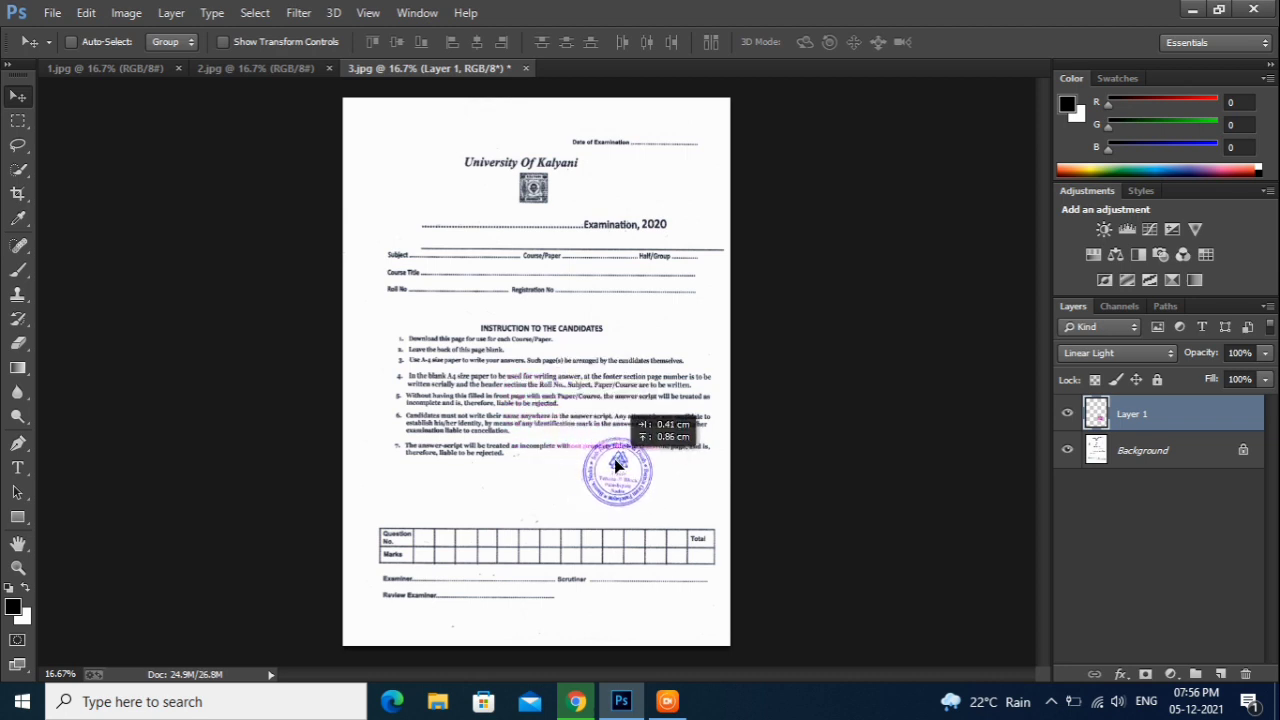
Step: In Color Balance, shift the stamp's midtones to cyan -43, green +25 and blue +62
left_click(126, 12)
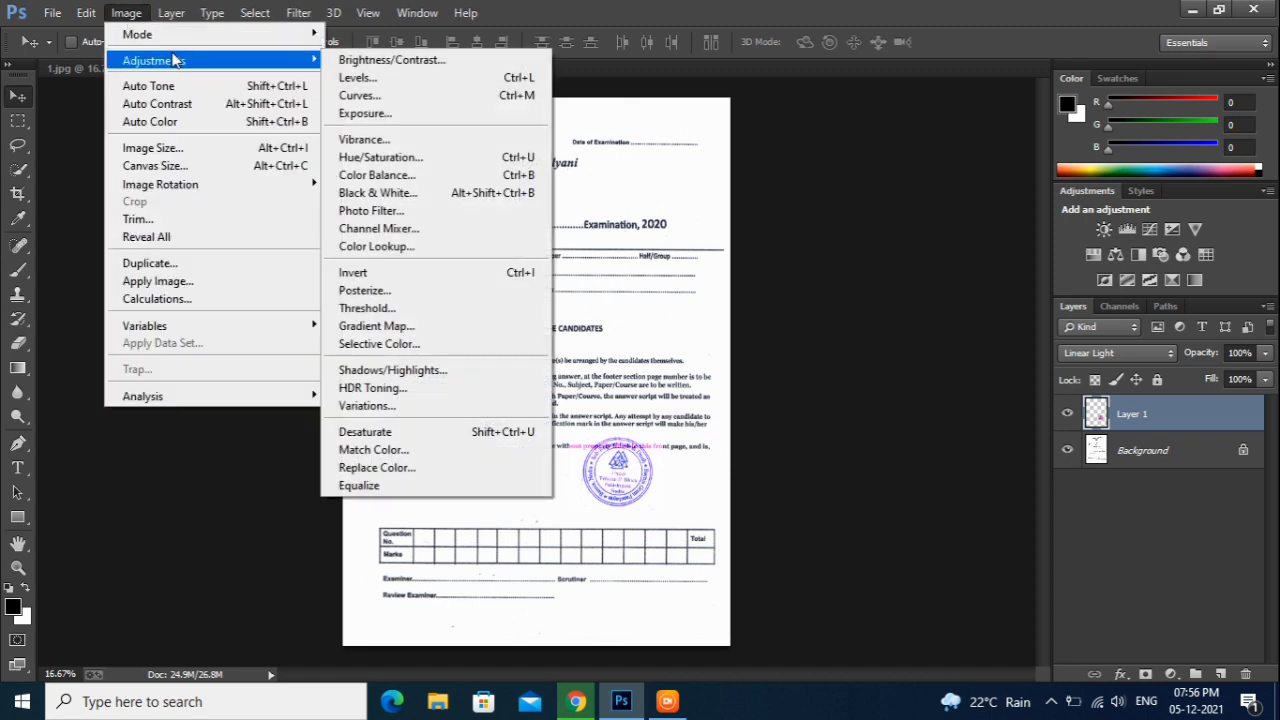
mouse_move(154, 60)
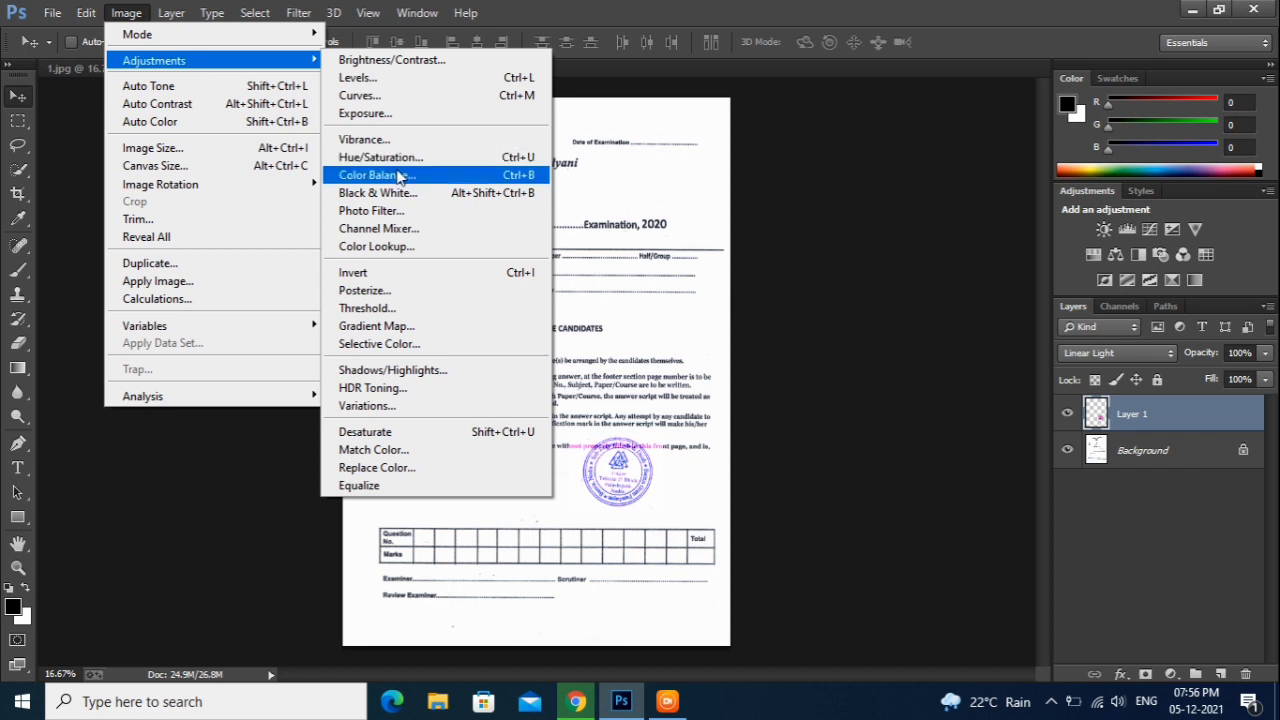
left_click(398, 176)
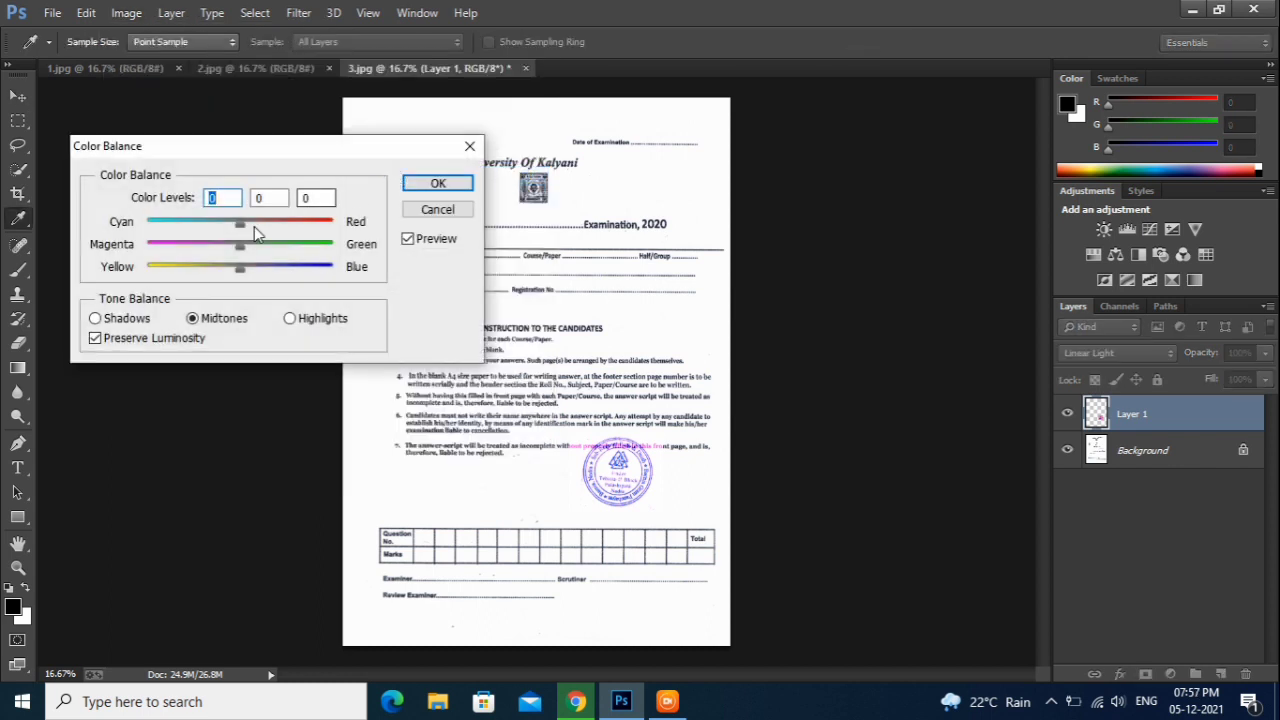
mouse_move(238, 221)
left_mouse_down()
mouse_move(166, 221)
mouse_move(198, 209)
left_mouse_up()
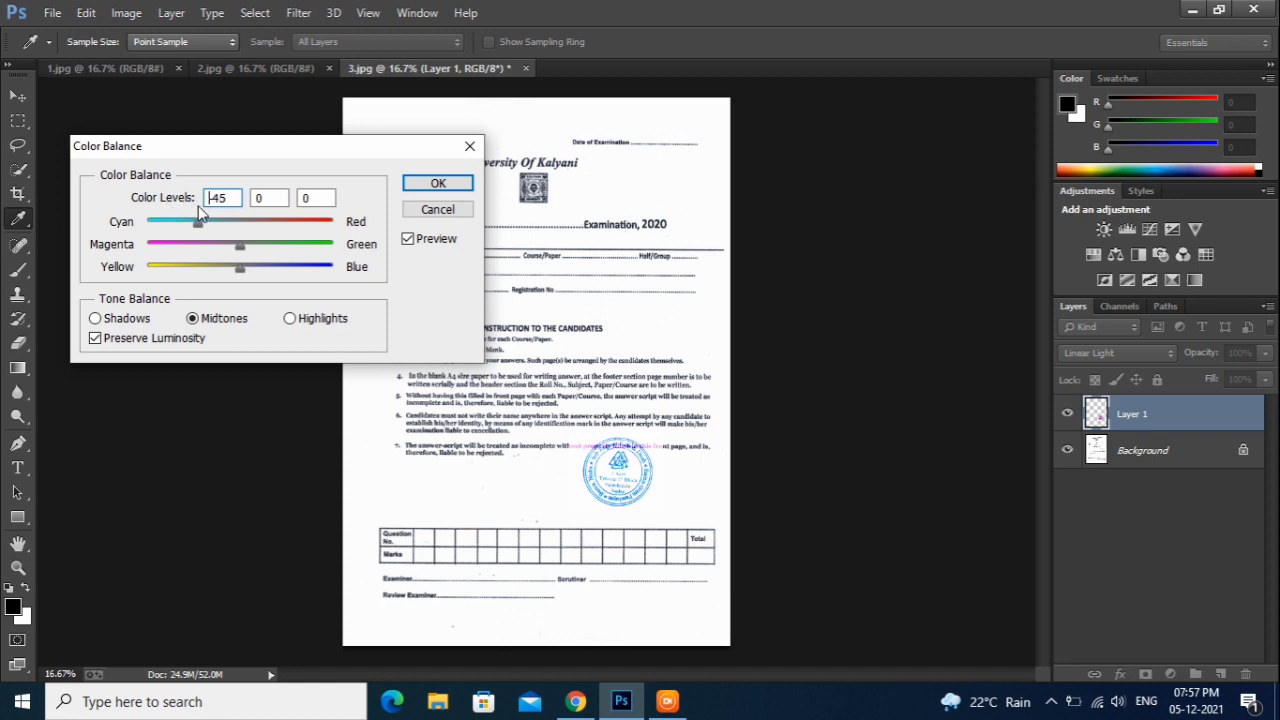
left_click_drag(198, 210, 200, 210)
left_click_drag(258, 244, 264, 245)
left_click(265, 250)
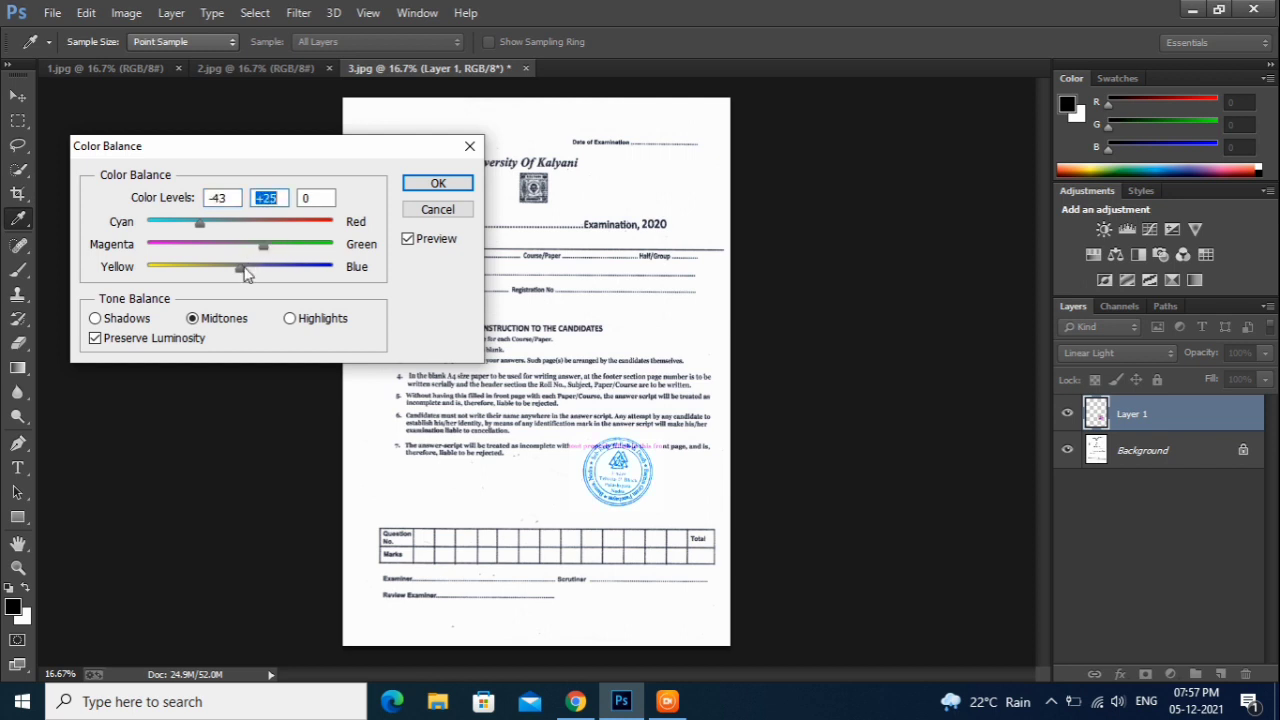
left_click_drag(245, 274, 317, 267)
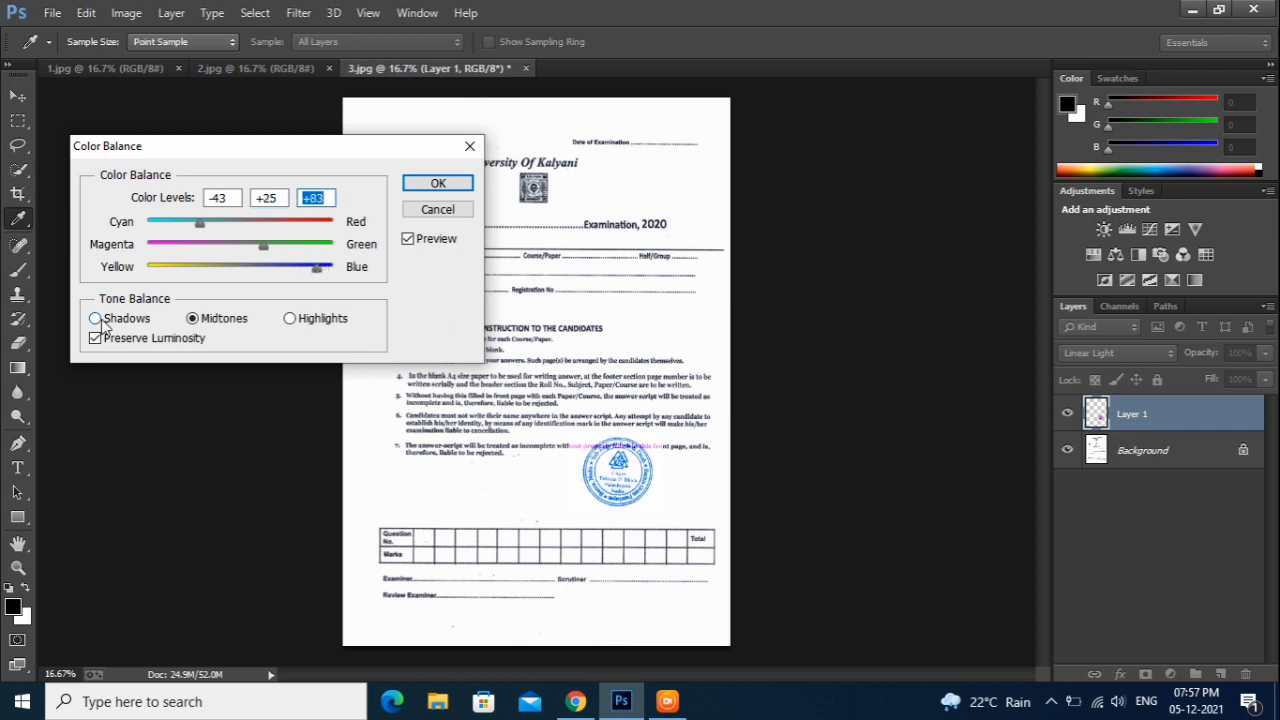
Step: Set the highlights Cyan–Red level to 0 and apply the Color Balance
left_click(289, 318)
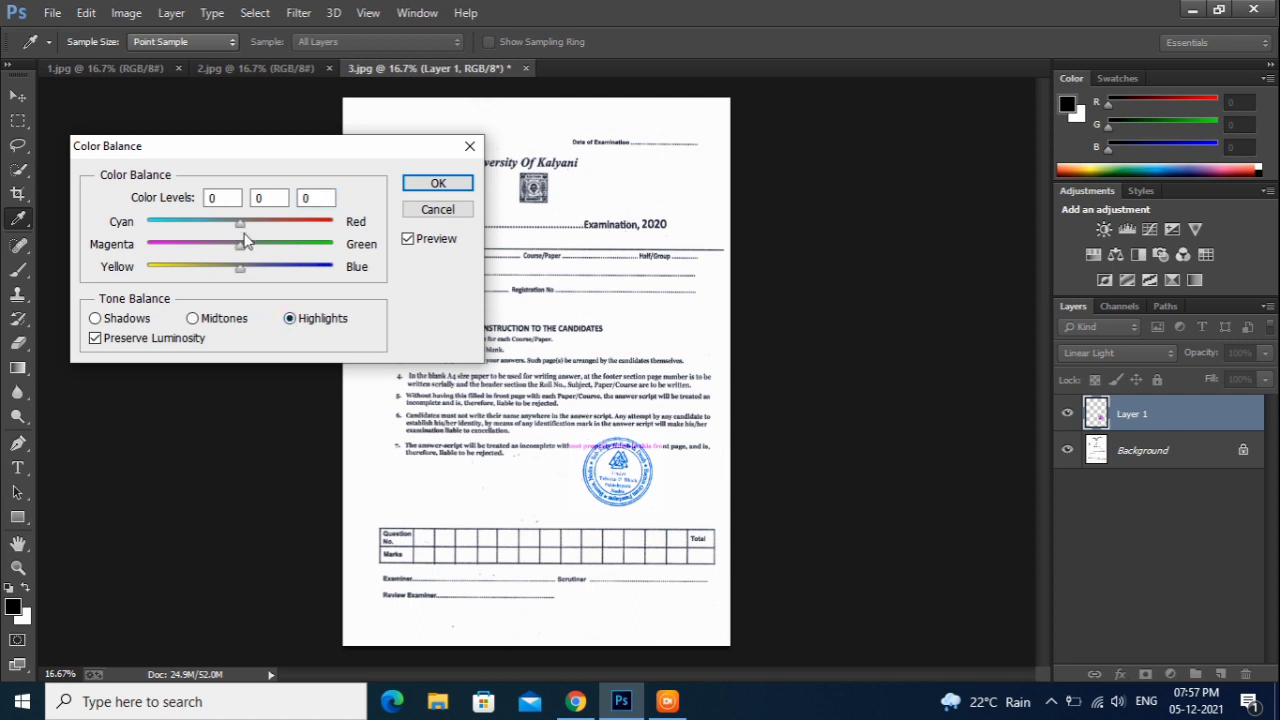
mouse_move(240, 221)
left_mouse_down()
mouse_move(205, 222)
mouse_move(307, 222)
mouse_move(243, 233)
left_mouse_up()
type("0")
left_click(437, 184)
key("v")
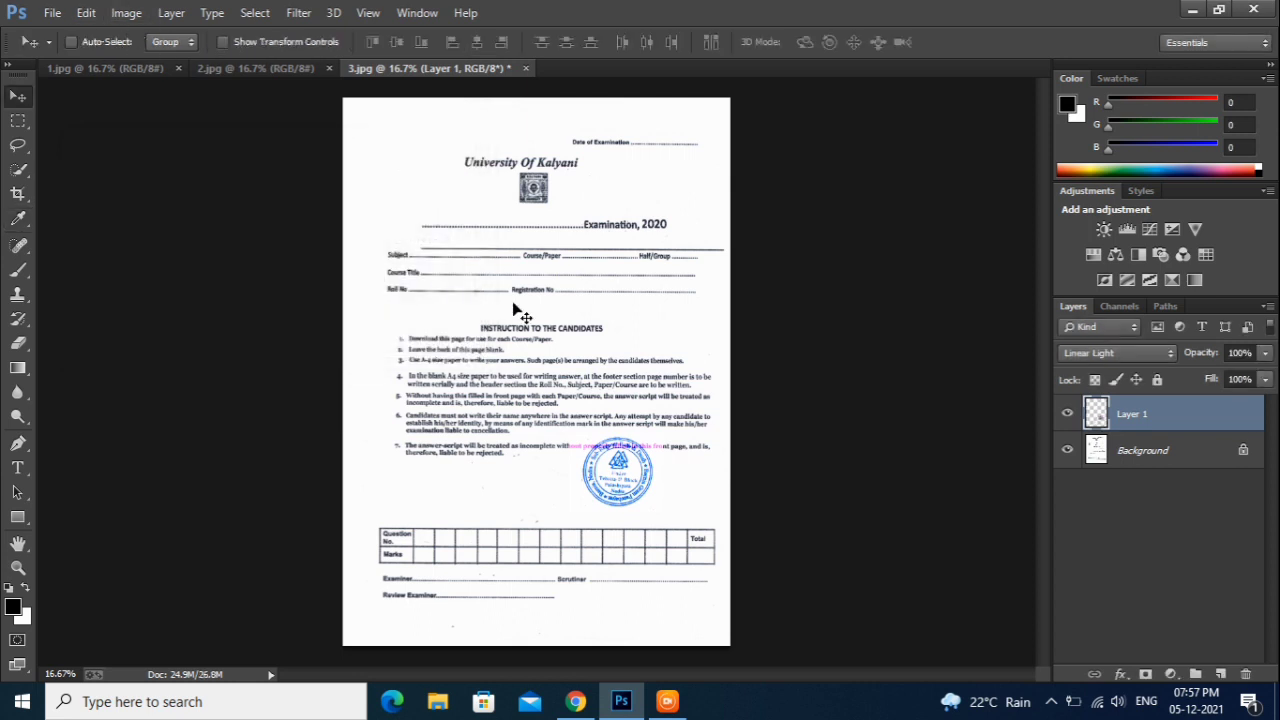
Step: Delete the pasted stamp layer from 3.jpg and bring up the 2.jpg birth certificate
left_click_drag(618, 466, 644, 481)
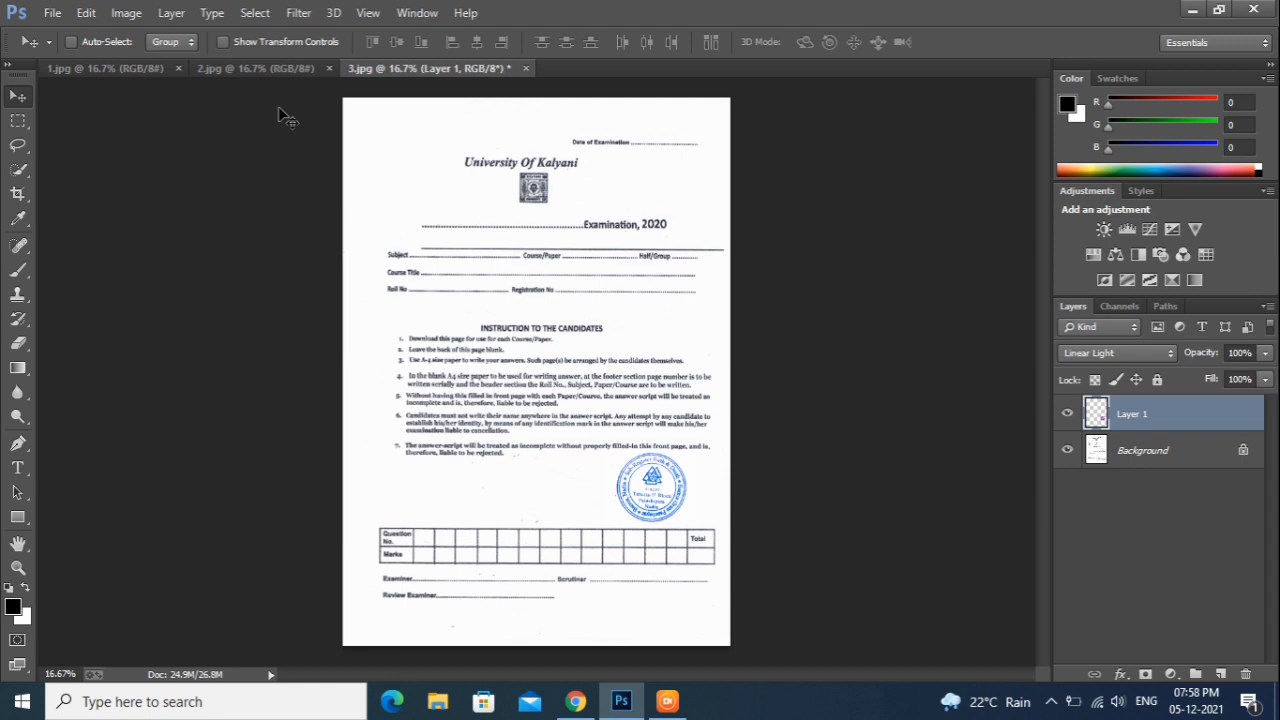
key("Delete")
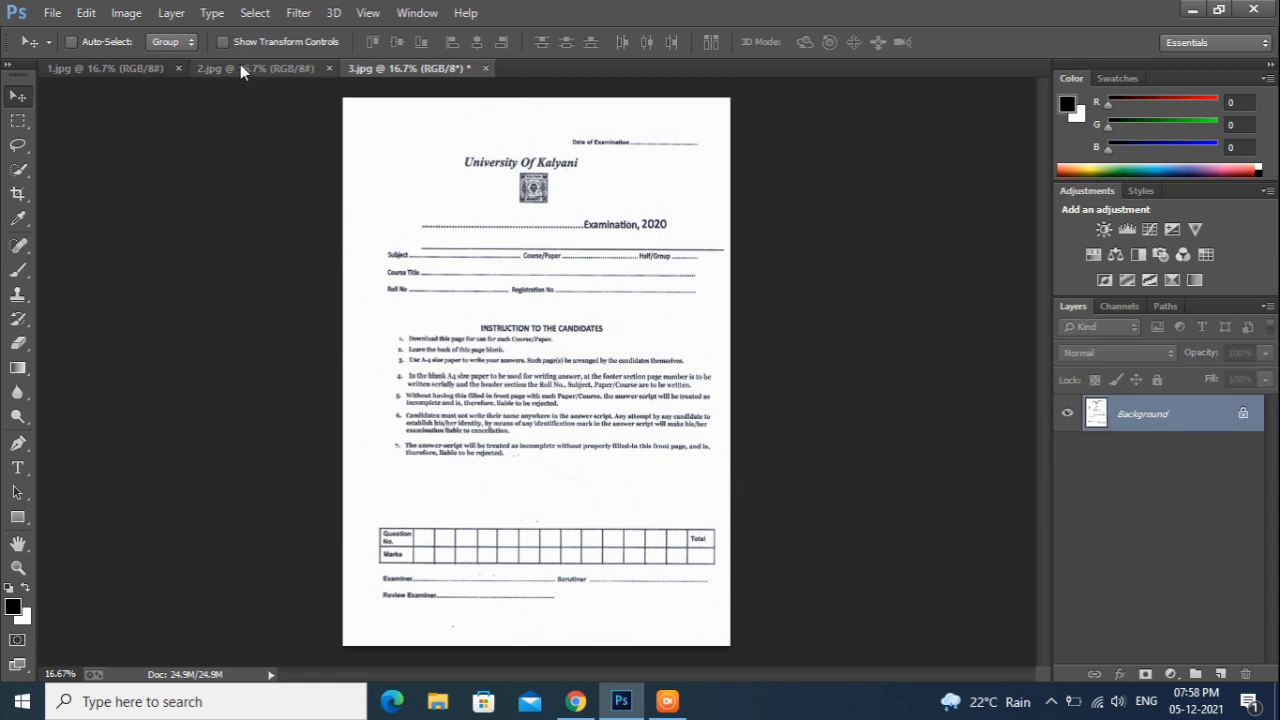
left_click(240, 66)
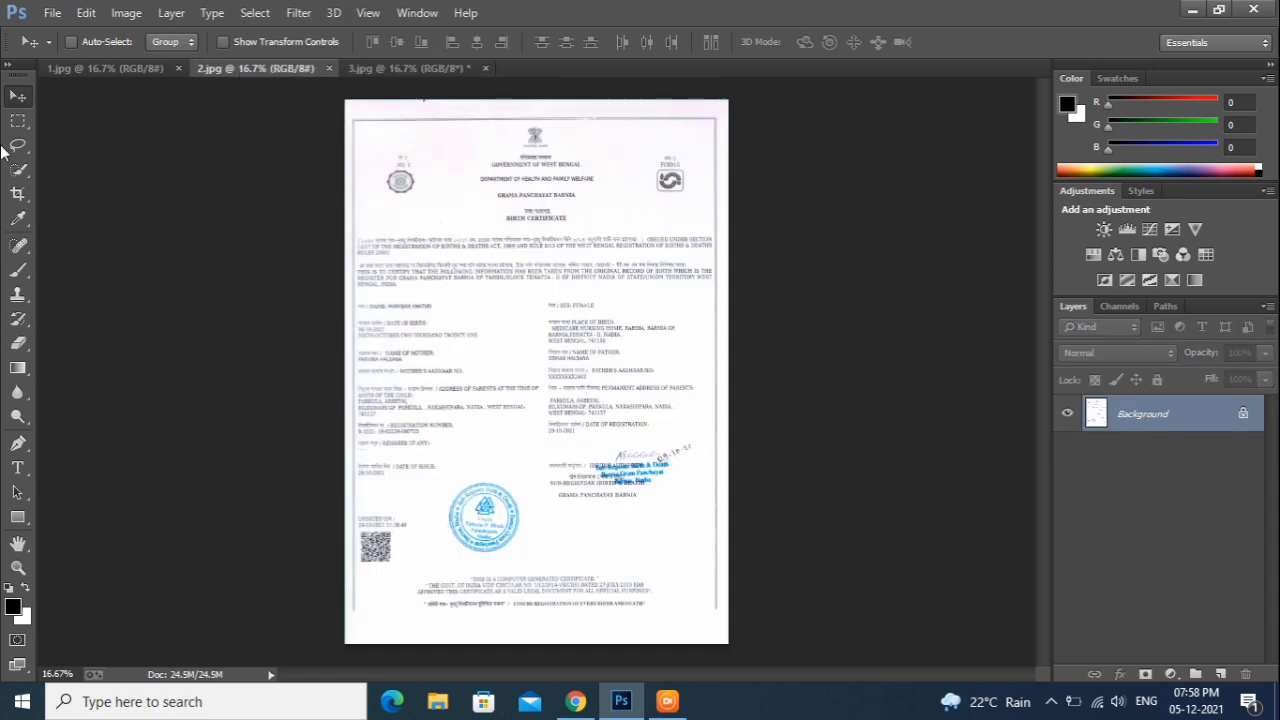
Step: Select the round stamp on 2.jpg with a rectangular marquee, copy it, and return to 3.jpg
left_click(18, 120)
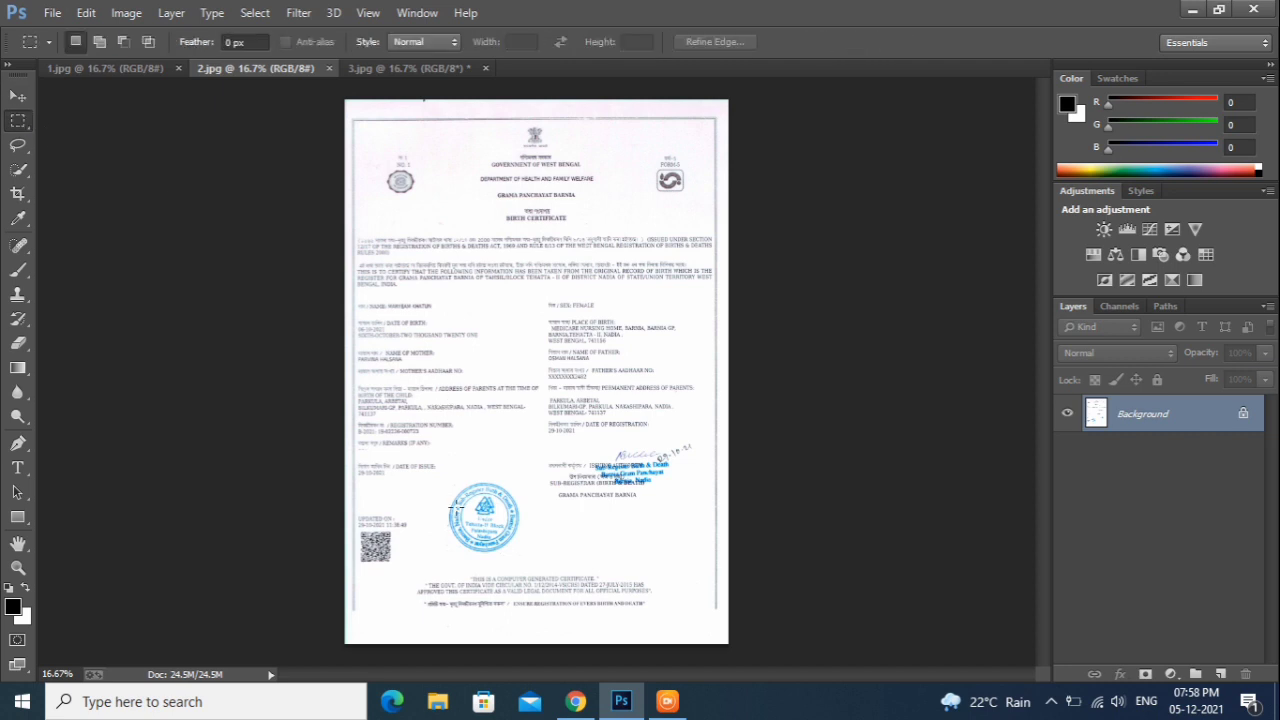
left_click_drag(432, 482, 530, 553)
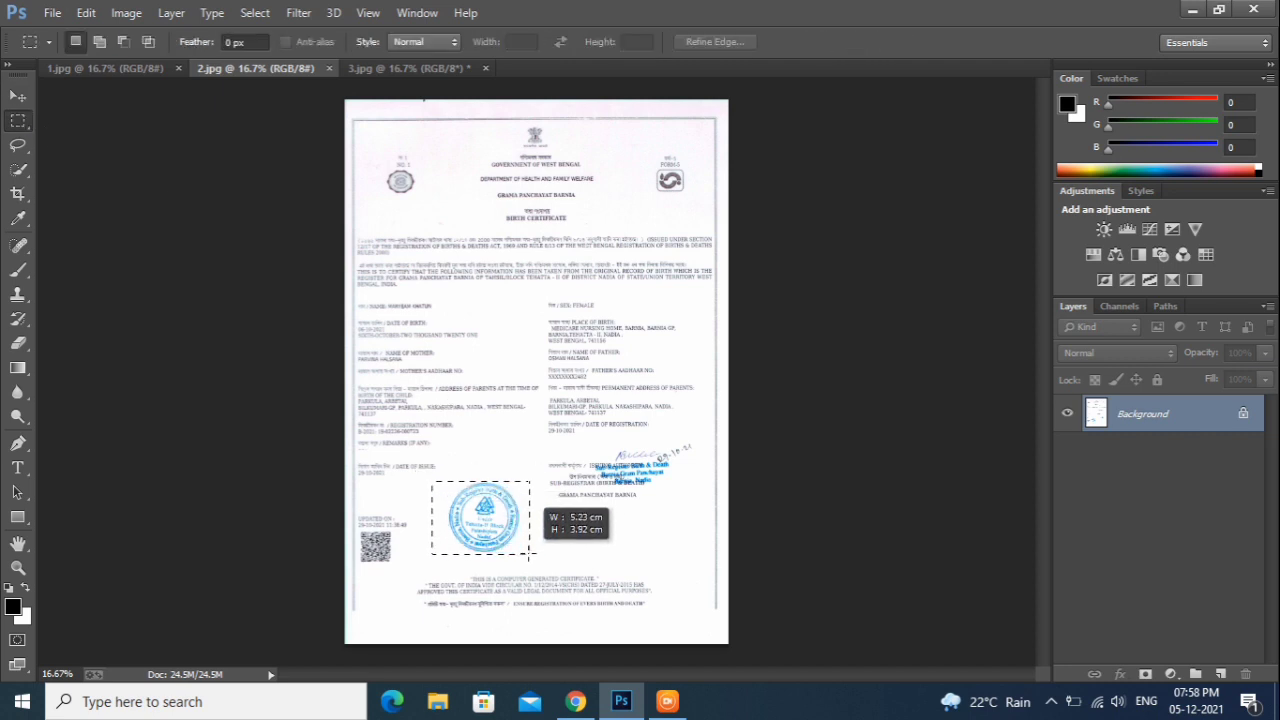
left_click_drag(530, 553, 531, 554)
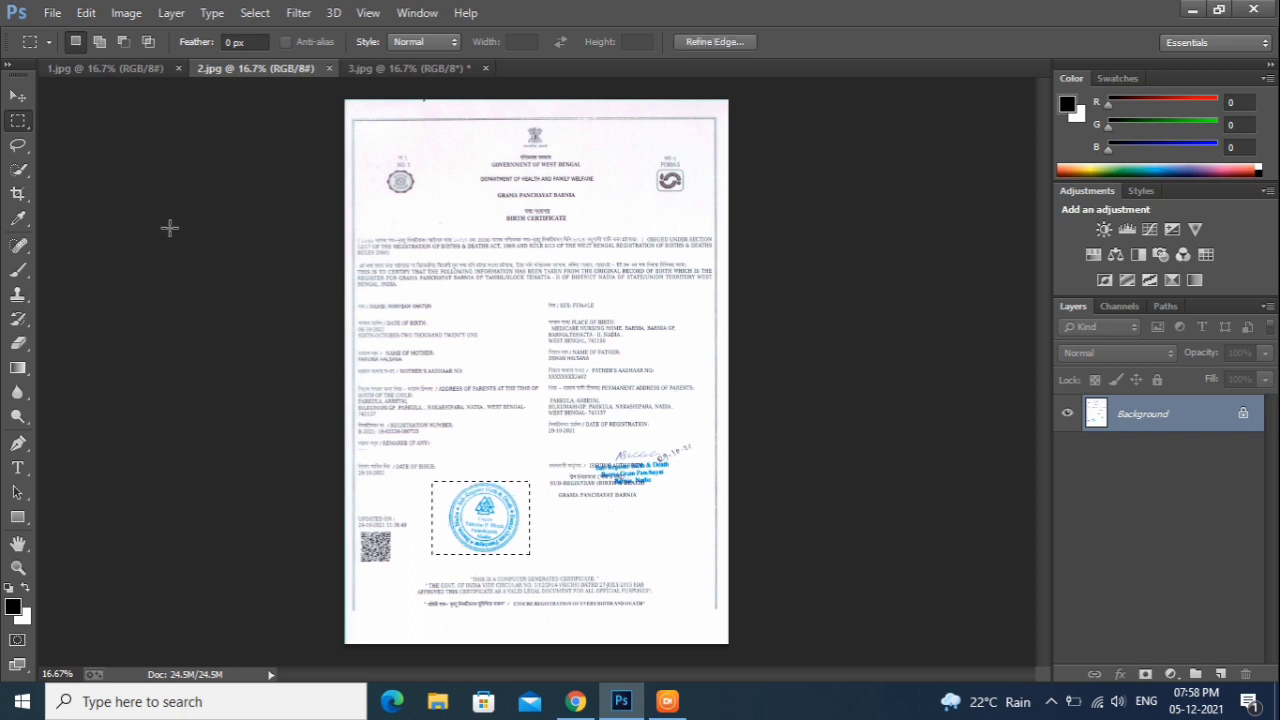
left_click(29, 95)
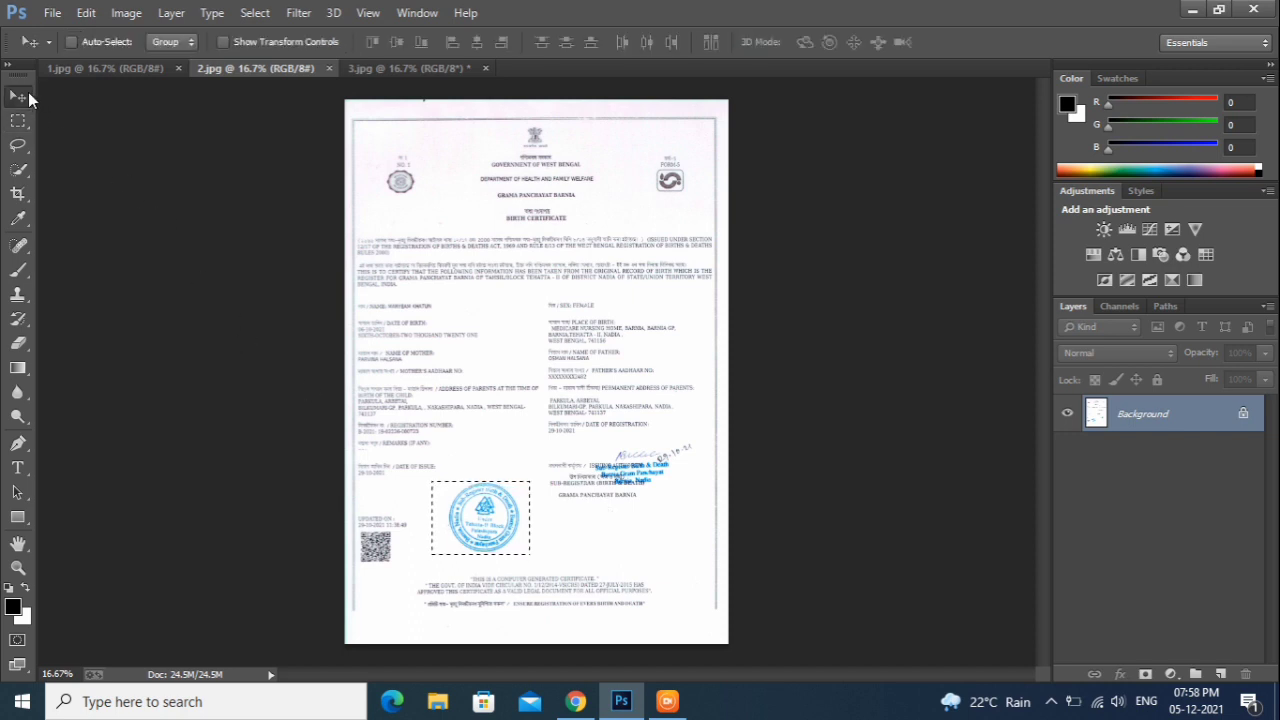
key("ctrl+d")
left_click(395, 70)
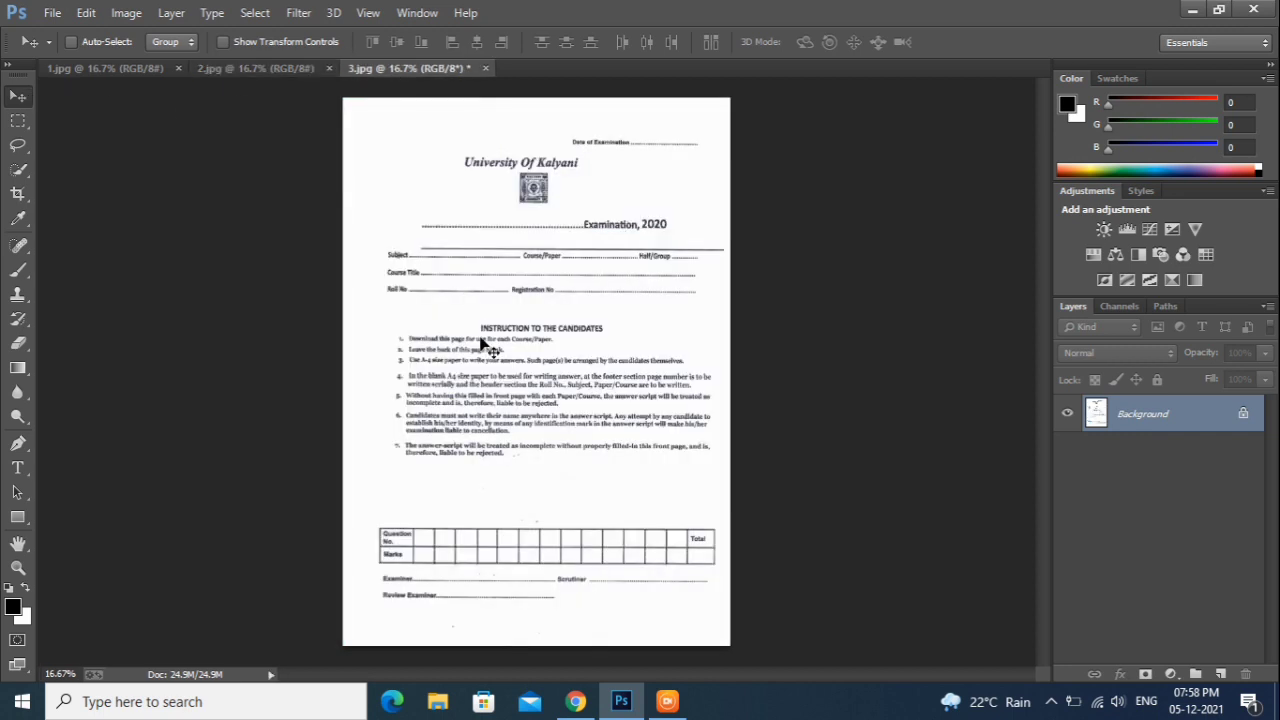
key("ctrl+v")
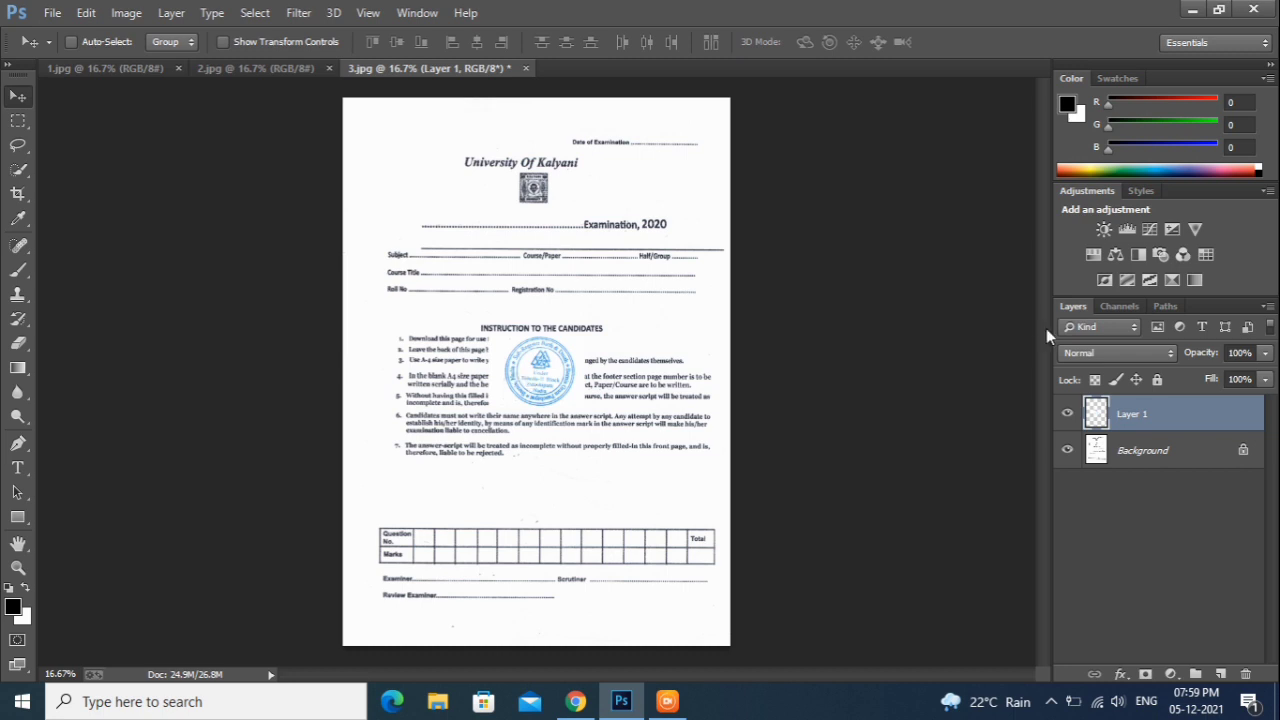
left_click(1131, 353)
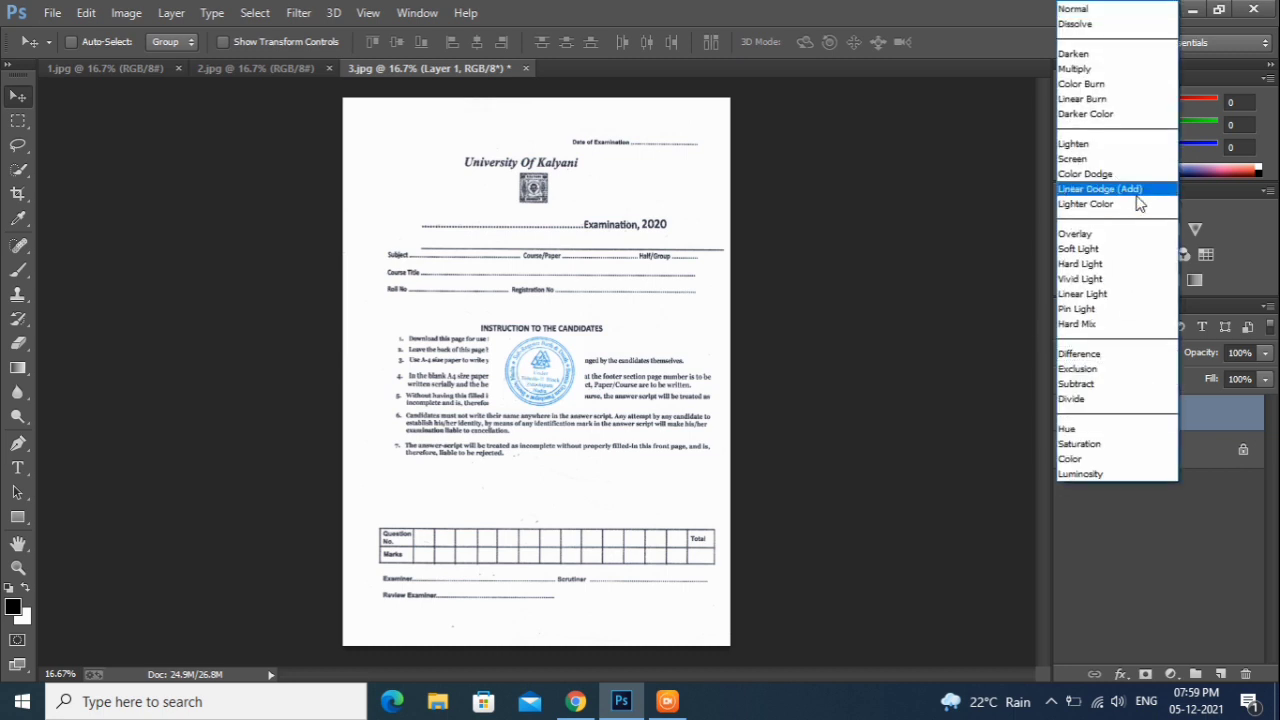
left_click(1092, 69)
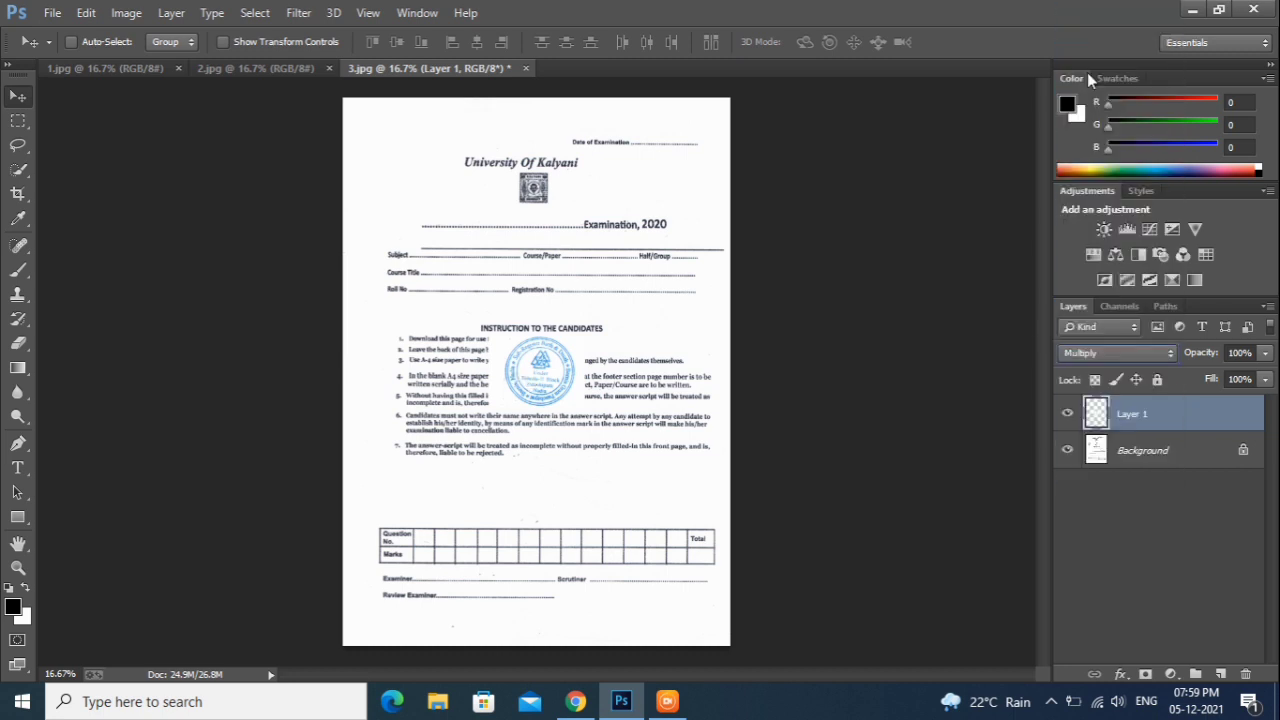
mouse_move(537, 380)
left_mouse_down()
mouse_move(601, 456)
mouse_move(617, 417)
left_mouse_up()
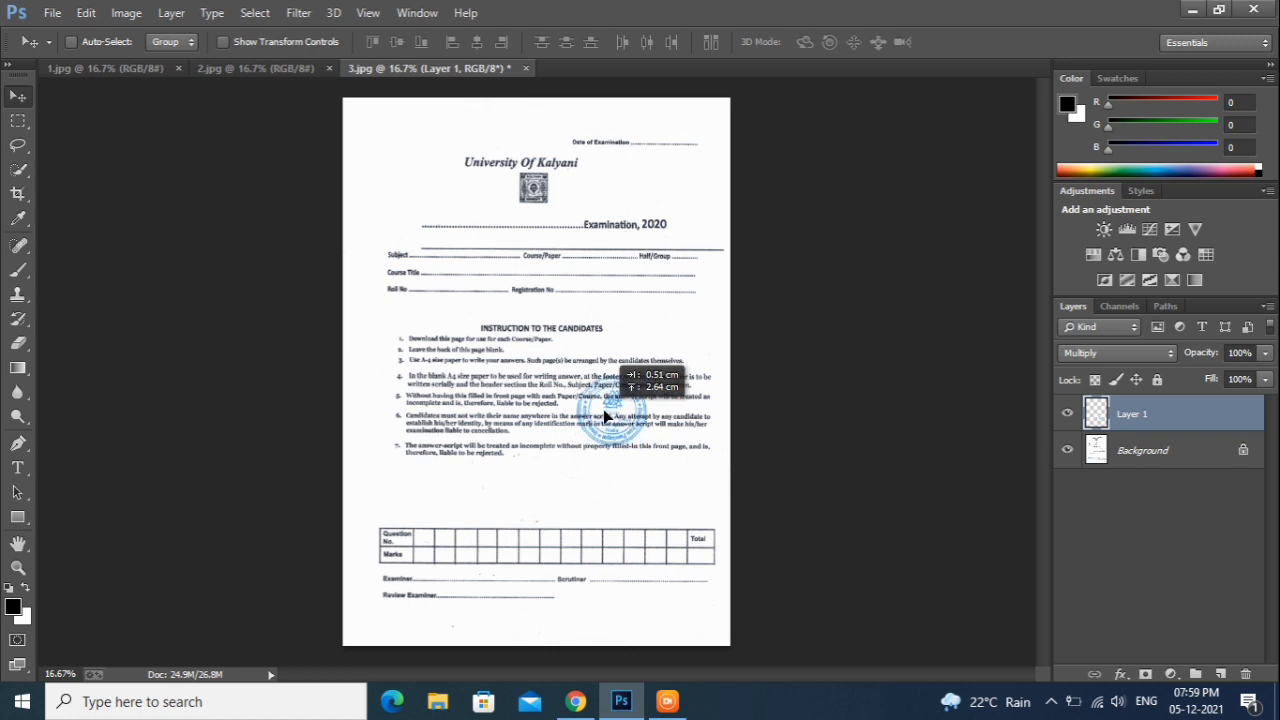
left_click_drag(618, 420, 624, 432)
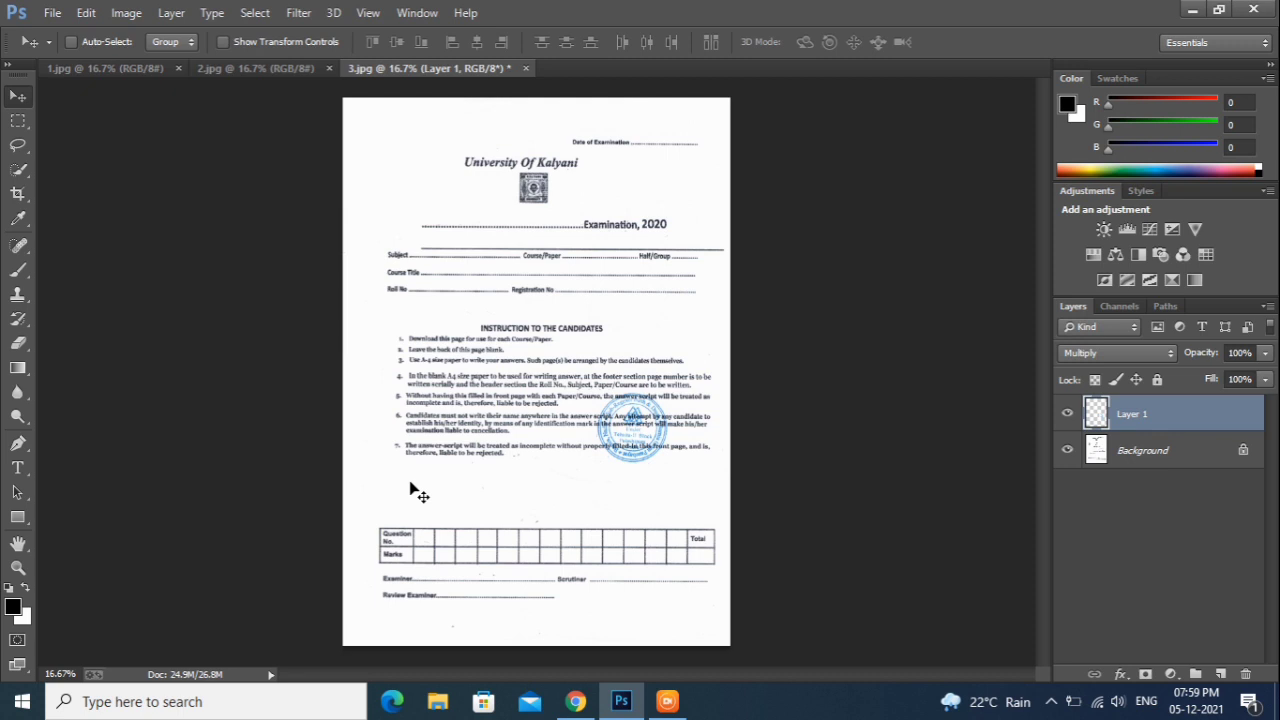
key("Delete")
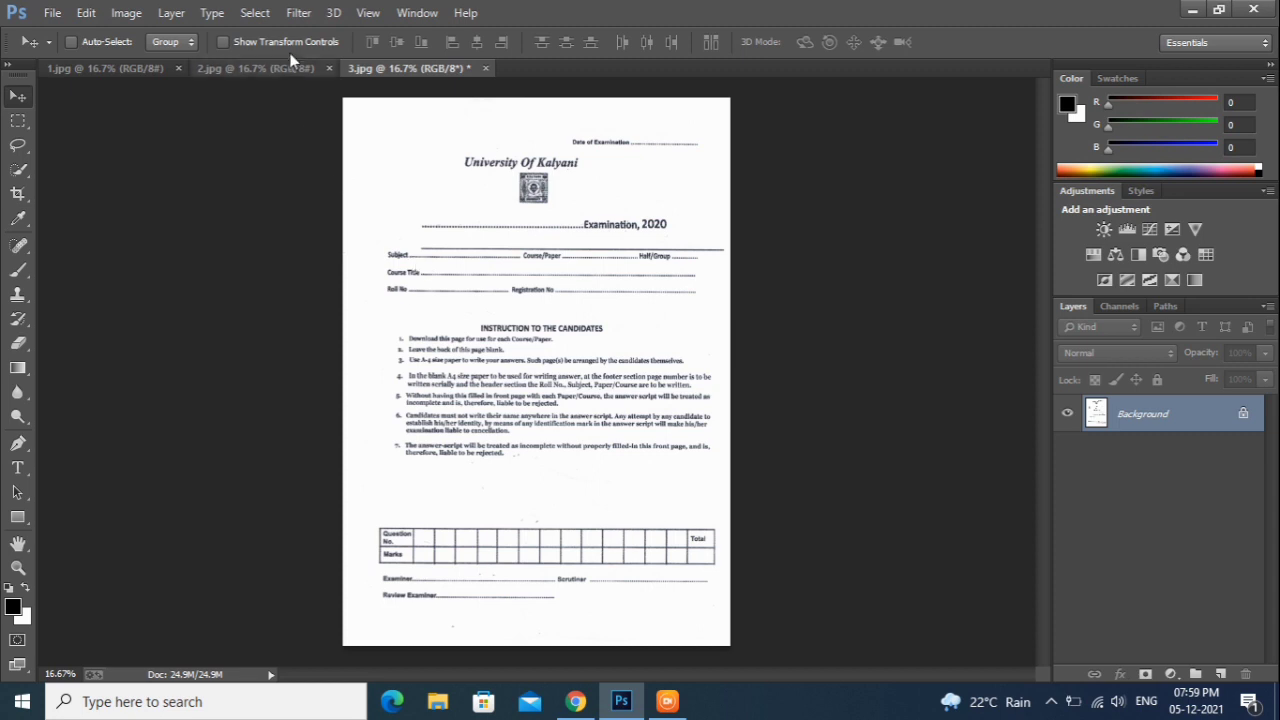
Step: In 2.jpg, draw a tight rectangular selection around the round stamp, then switch to 1.jpg
left_click(270, 68)
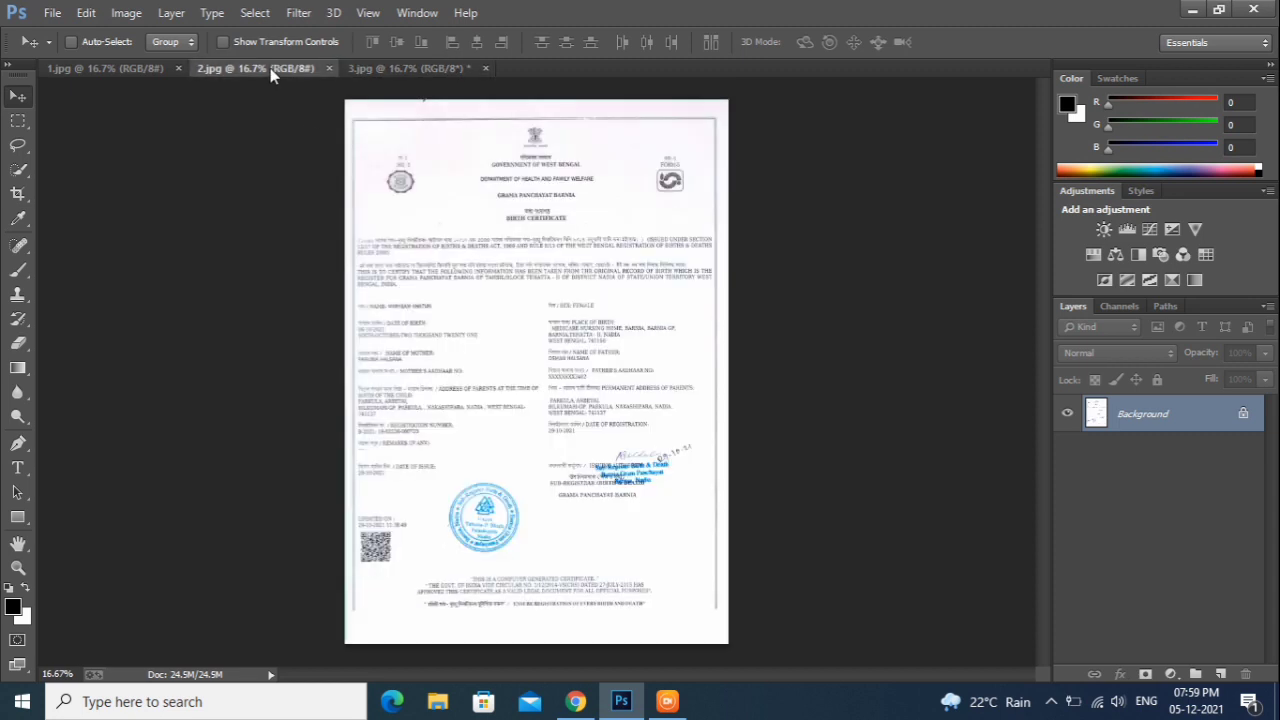
left_click(17, 120)
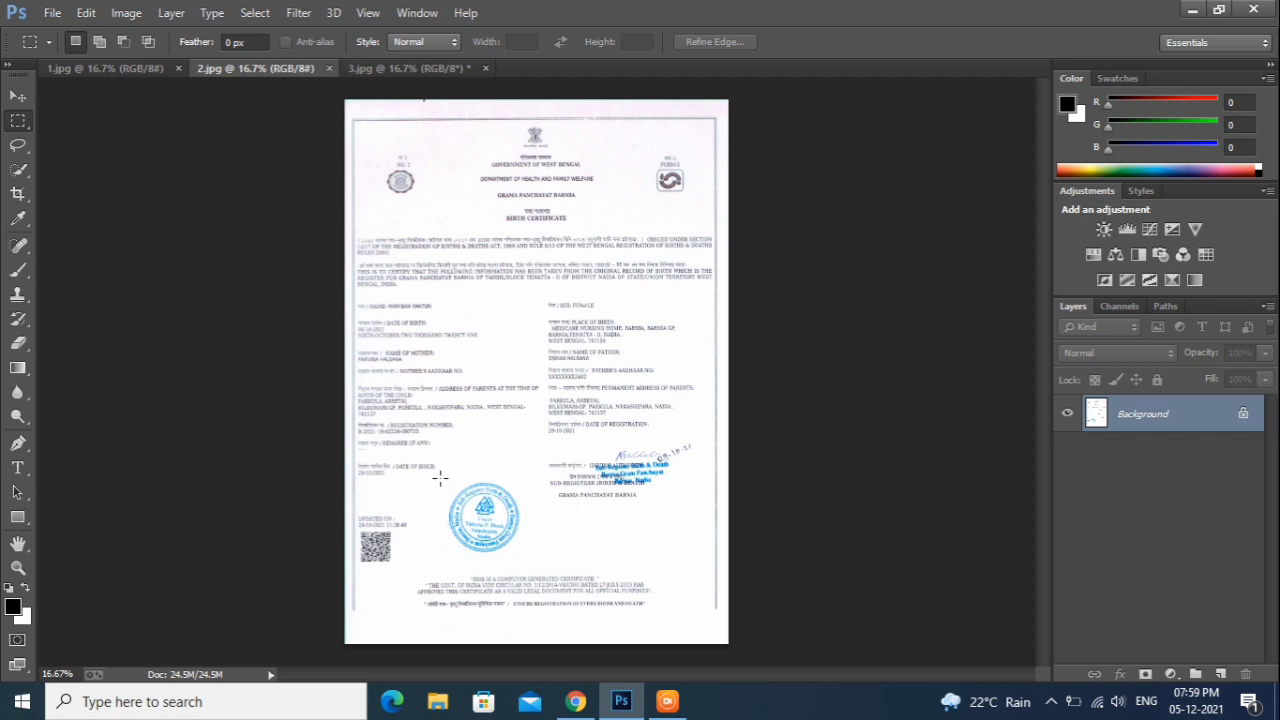
left_click_drag(440, 478, 522, 550)
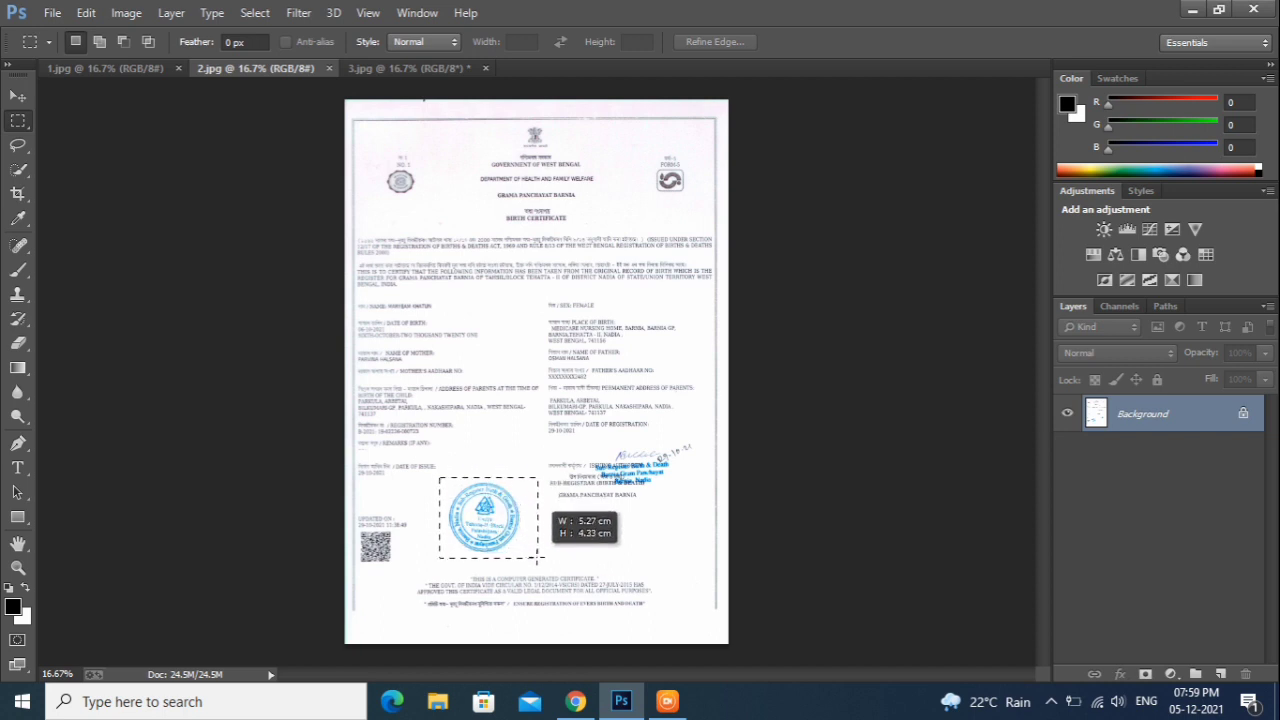
left_click_drag(538, 552, 522, 555)
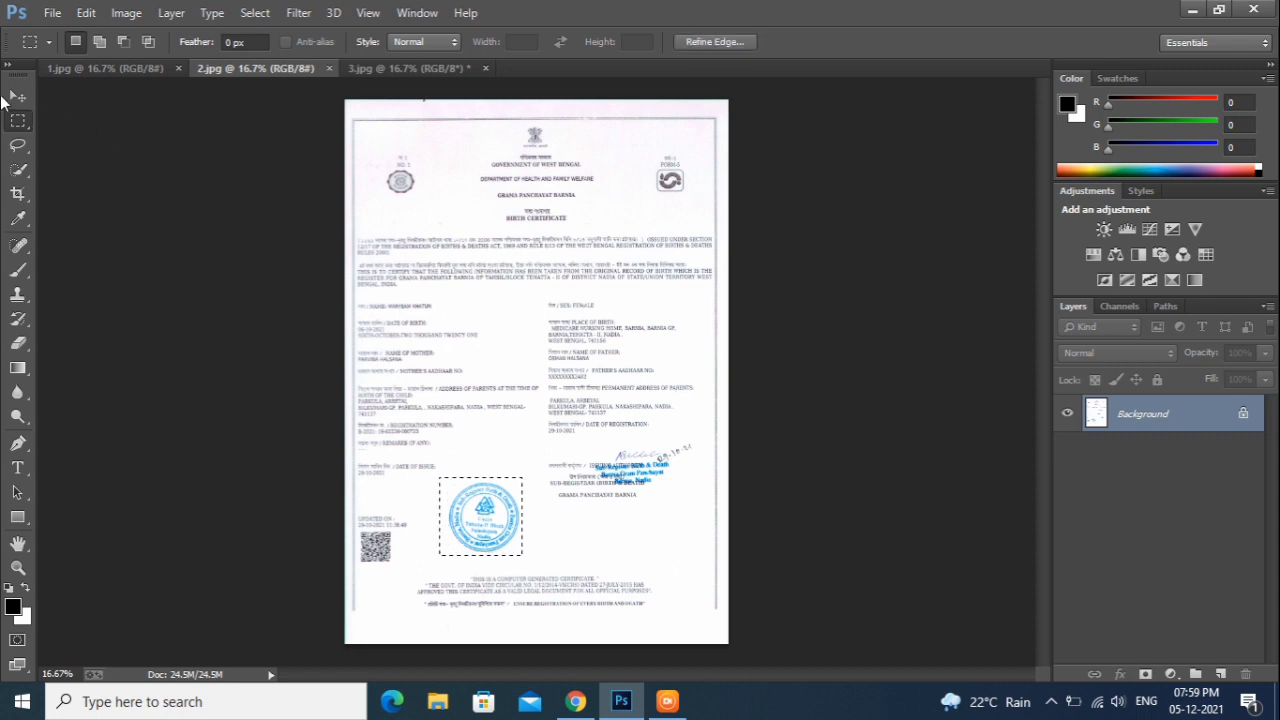
left_click(16, 98)
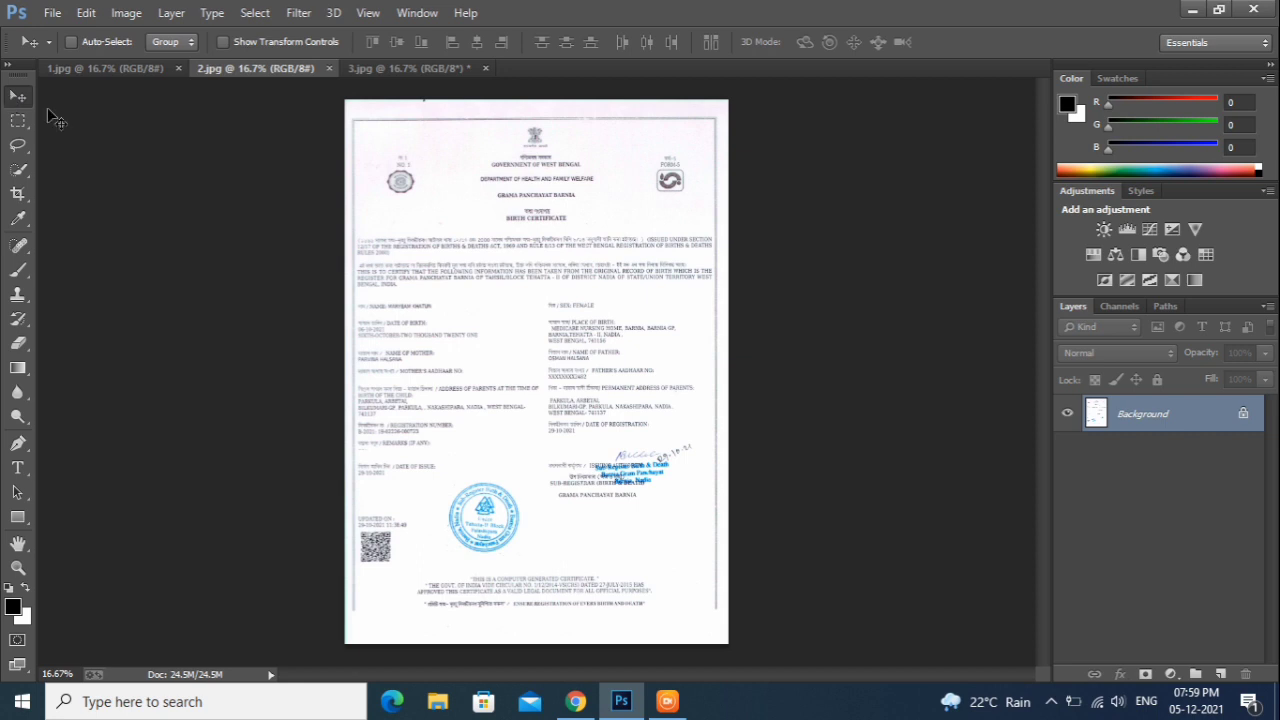
left_click(84, 69)
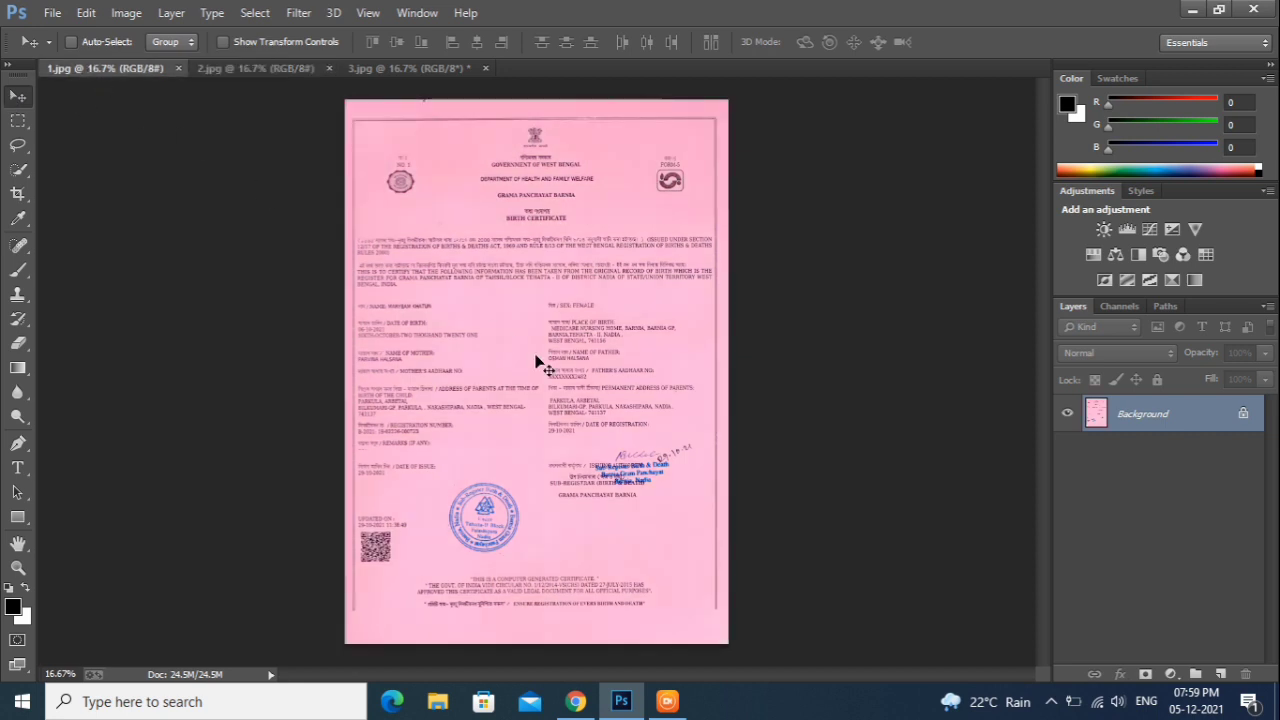
Step: Paste the stamp onto 1.jpg in Multiply mode beside the seal, then delete that trial layer
key("ctrl+v")
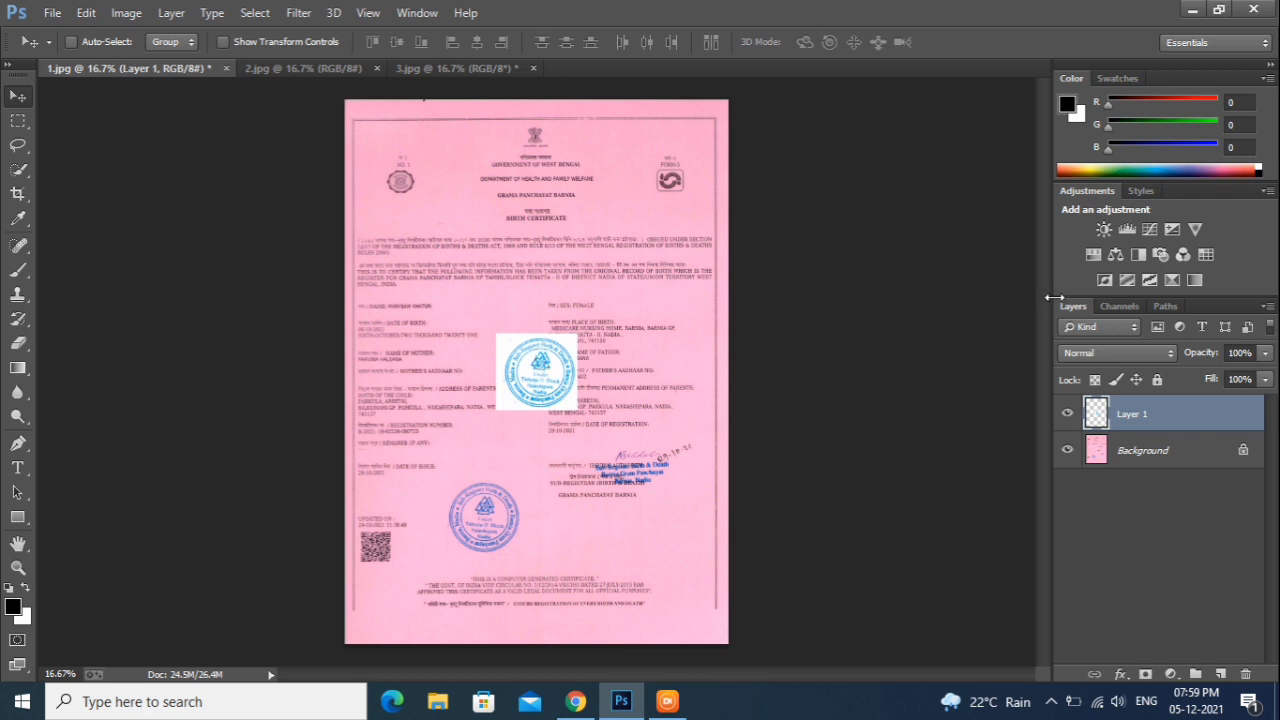
left_click(1092, 353)
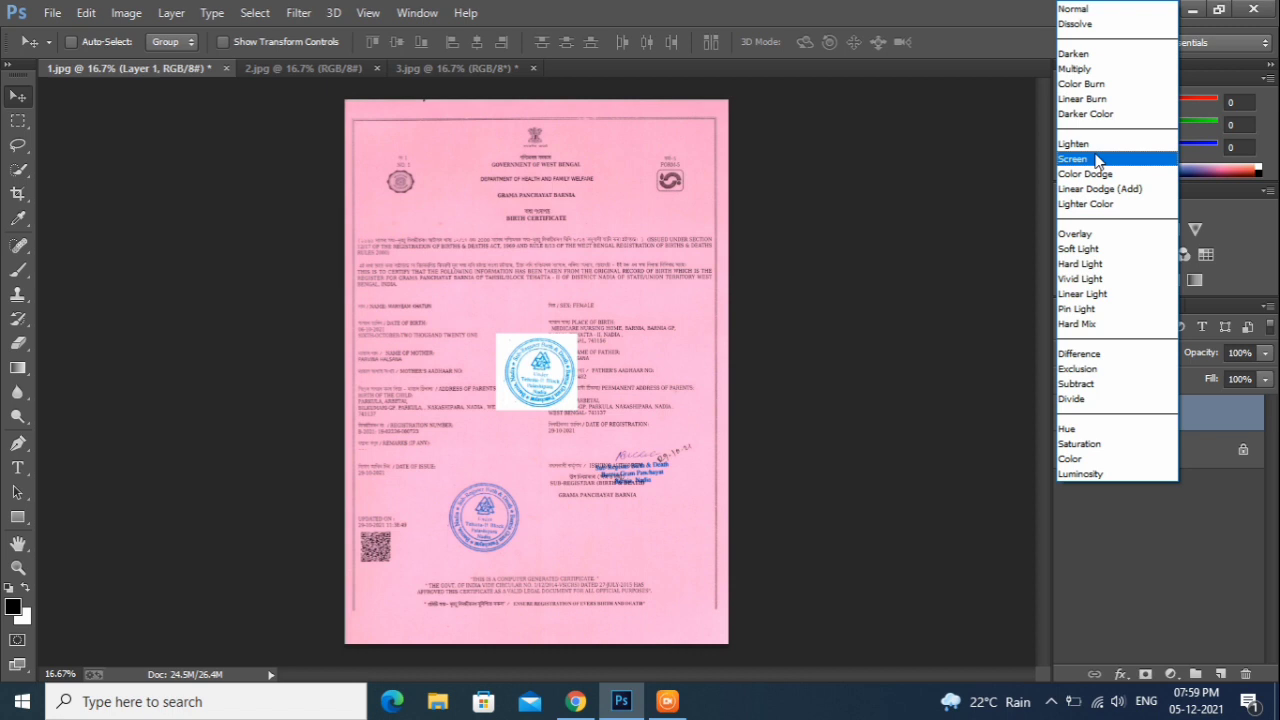
left_click(1078, 66)
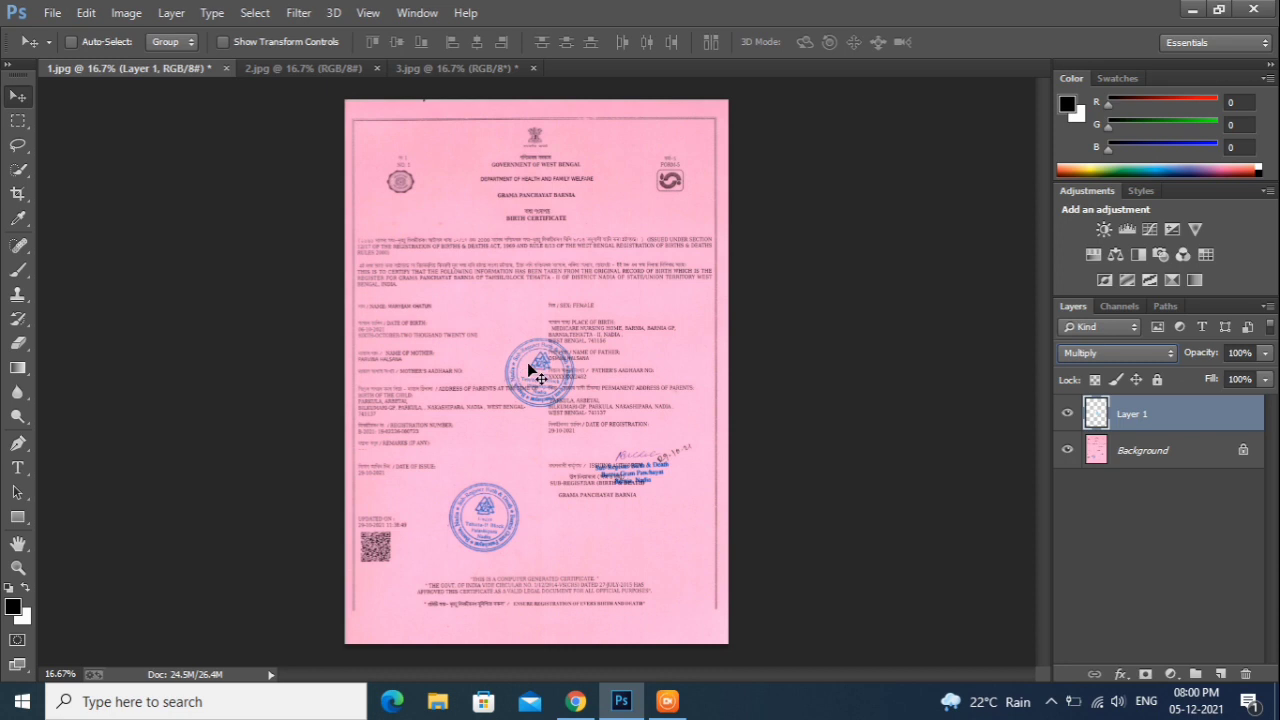
mouse_move(529, 365)
left_mouse_down()
mouse_move(543, 477)
mouse_move(581, 521)
left_mouse_up()
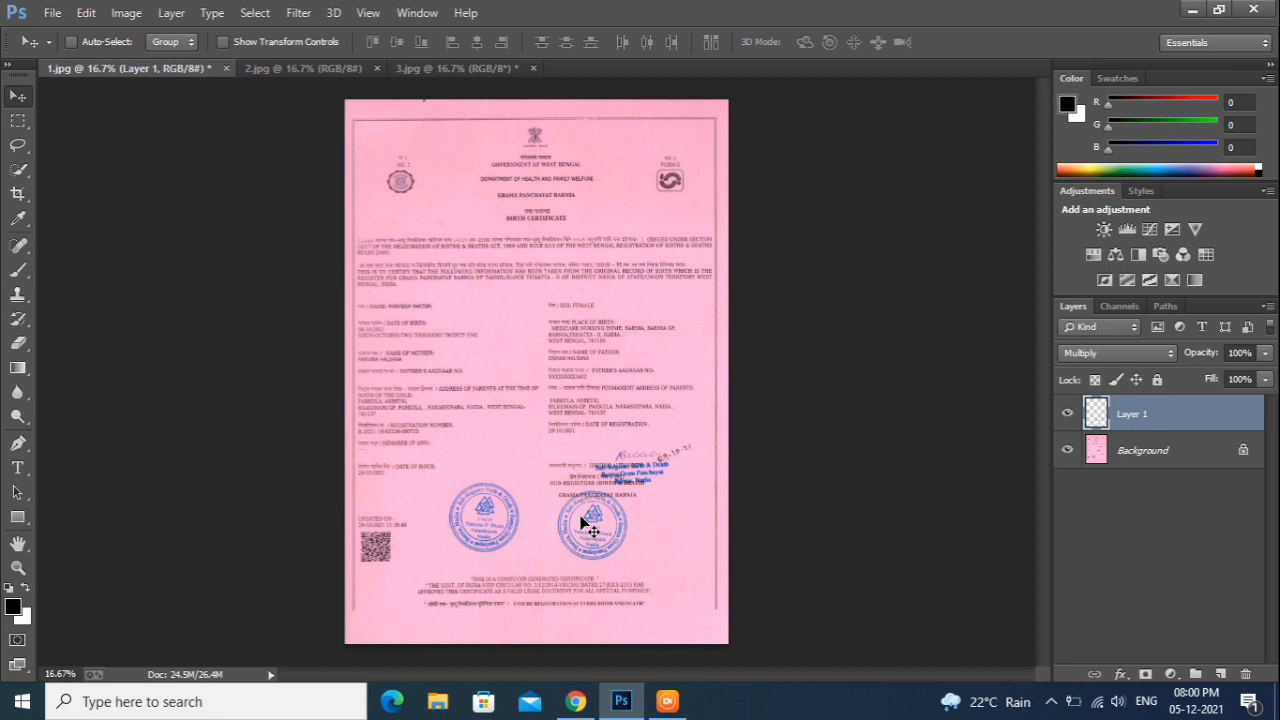
key("Delete")
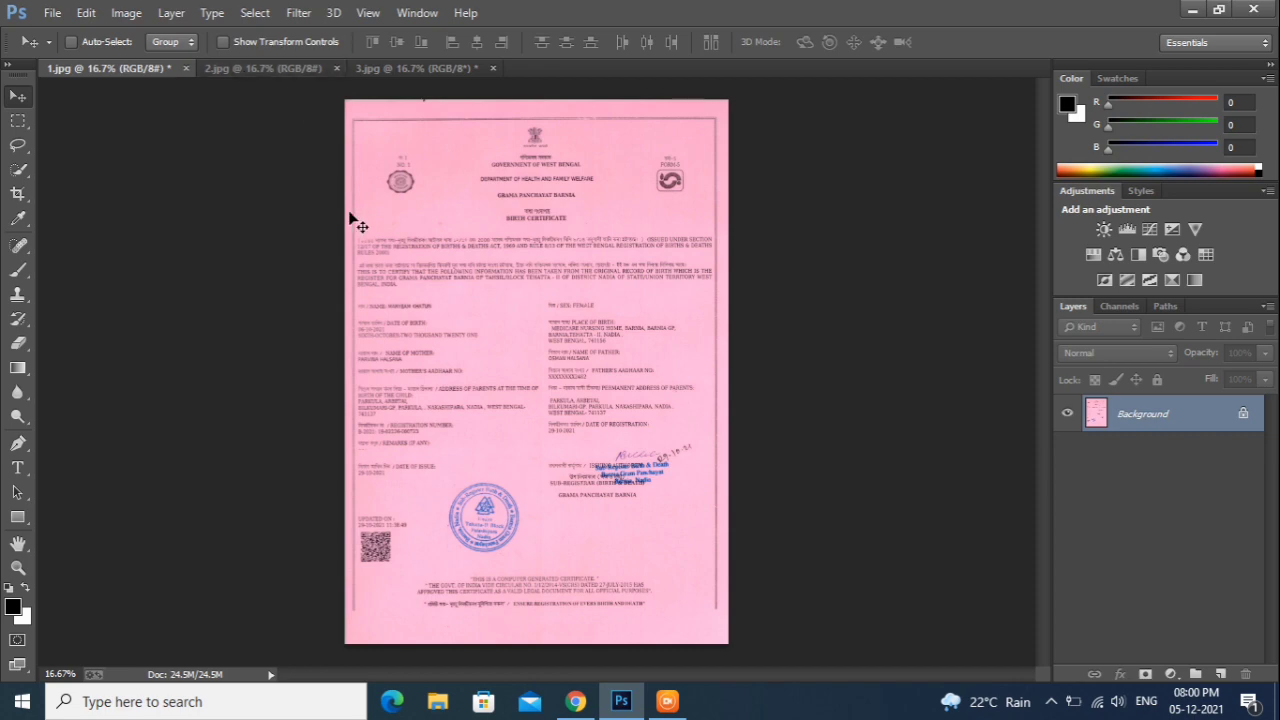
Step: Whiten 1.jpg with Levels by sampling the pink paper with the gray and white eyedroppers
left_click(126, 12)
mouse_move(154, 60)
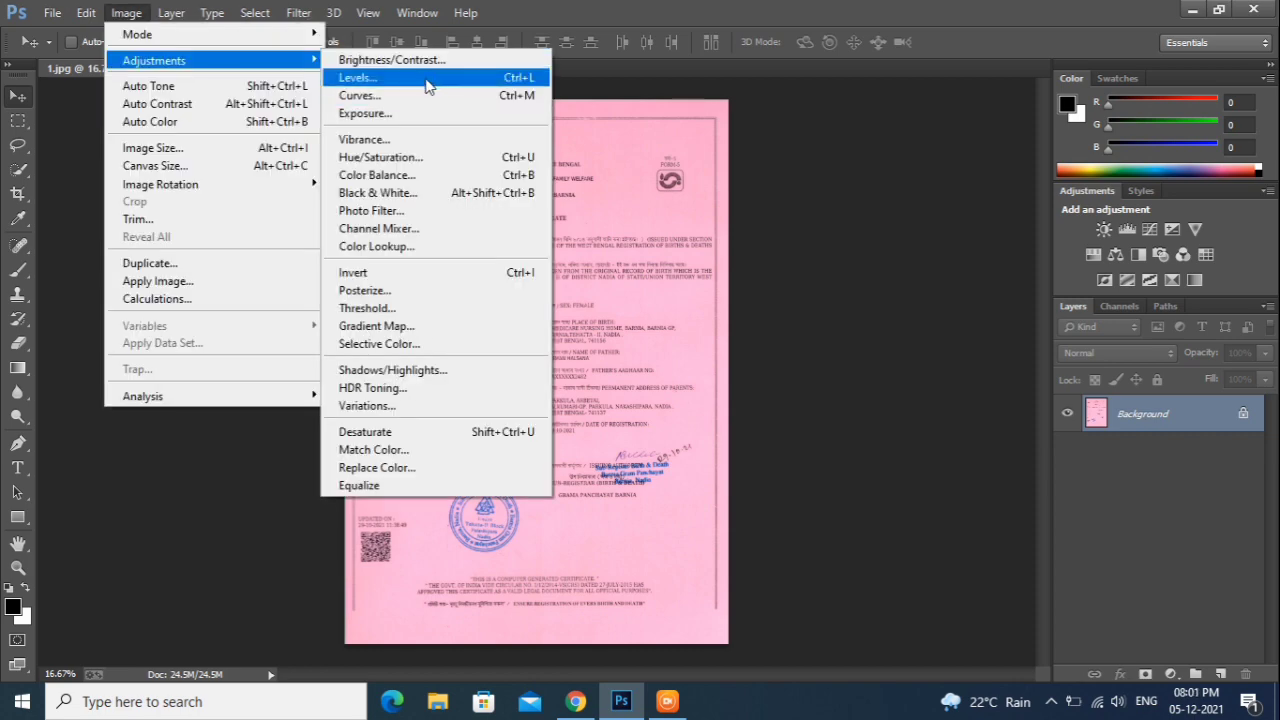
left_click(428, 85)
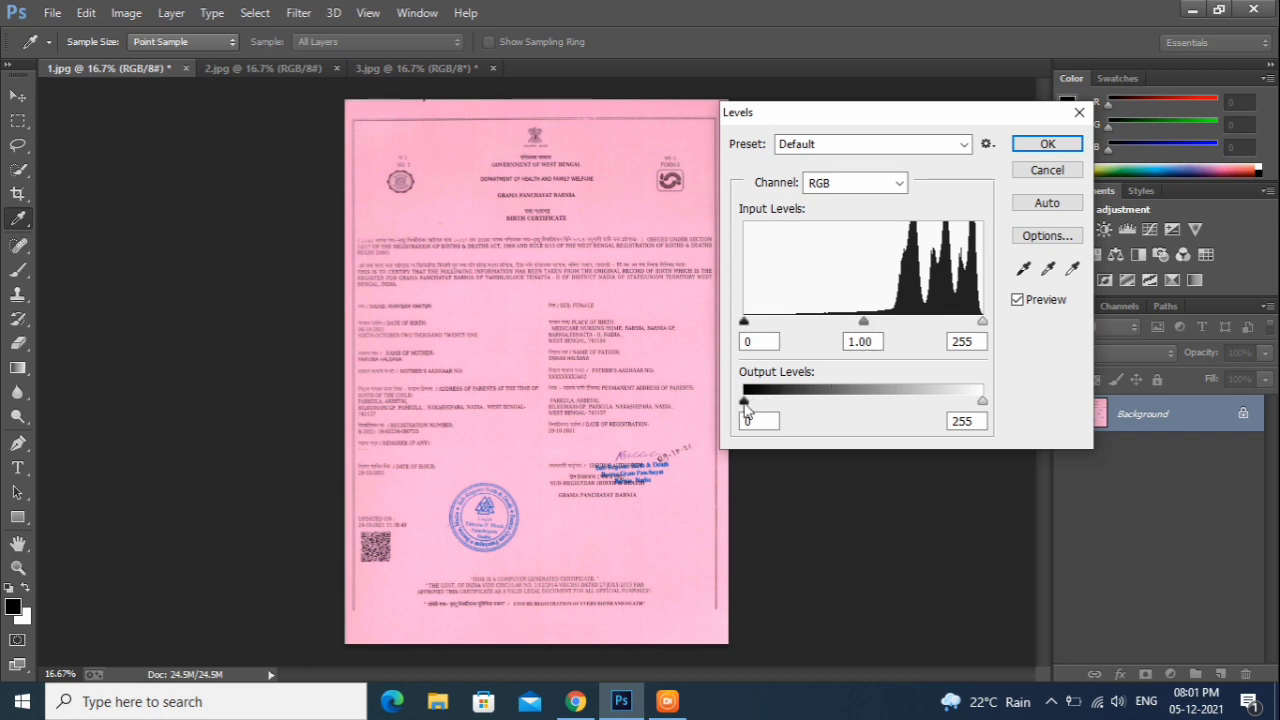
mouse_move(745, 401)
left_mouse_down()
mouse_move(849, 400)
mouse_move(726, 397)
left_mouse_up()
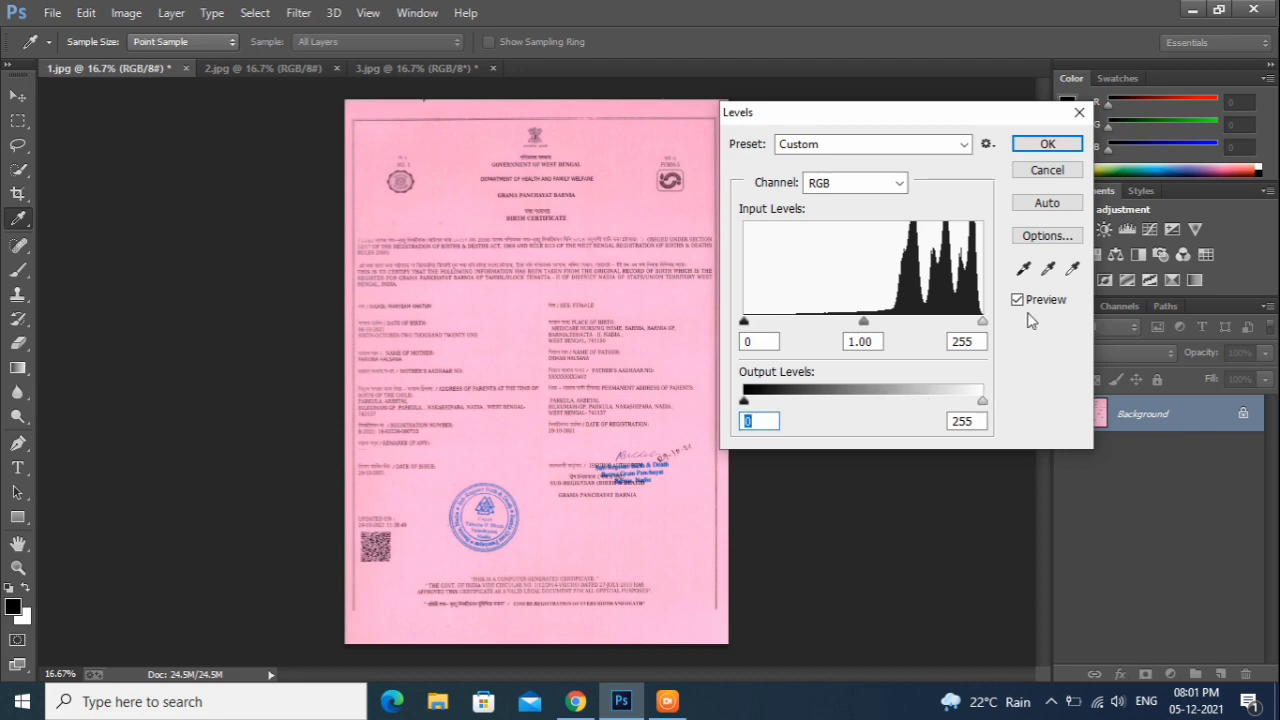
left_click(1048, 270)
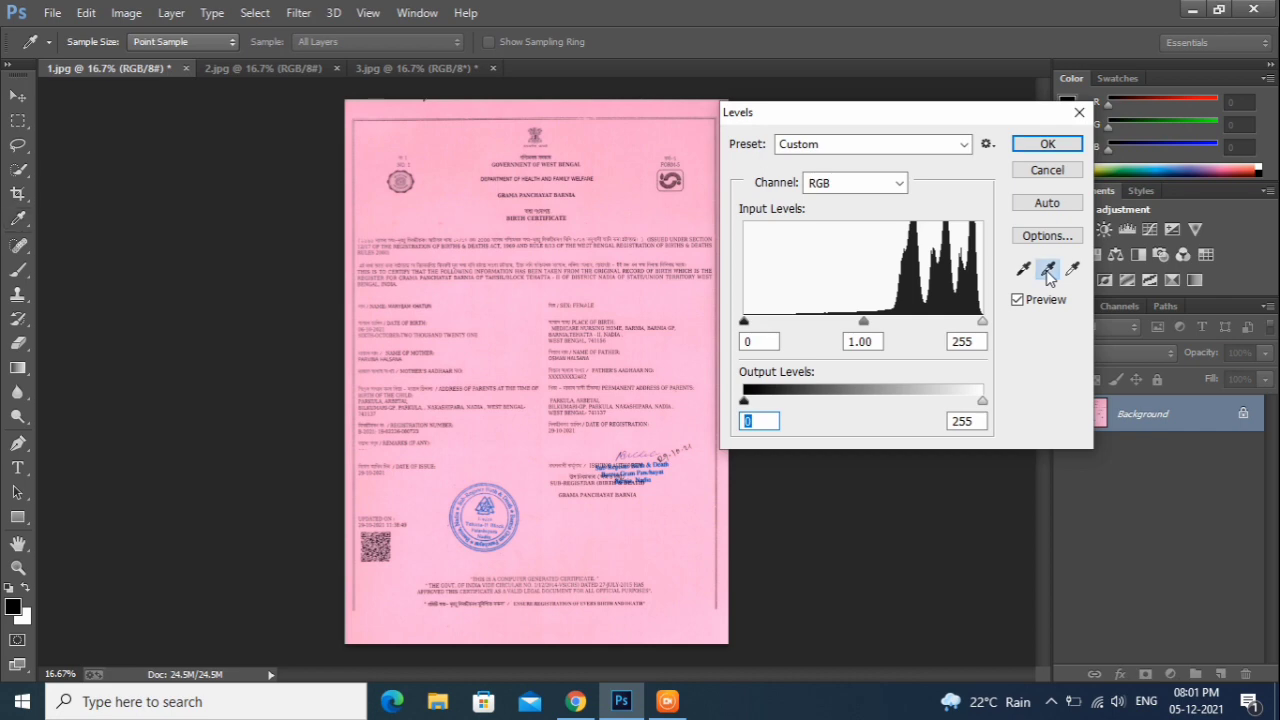
left_click(525, 347)
left_click(525, 347)
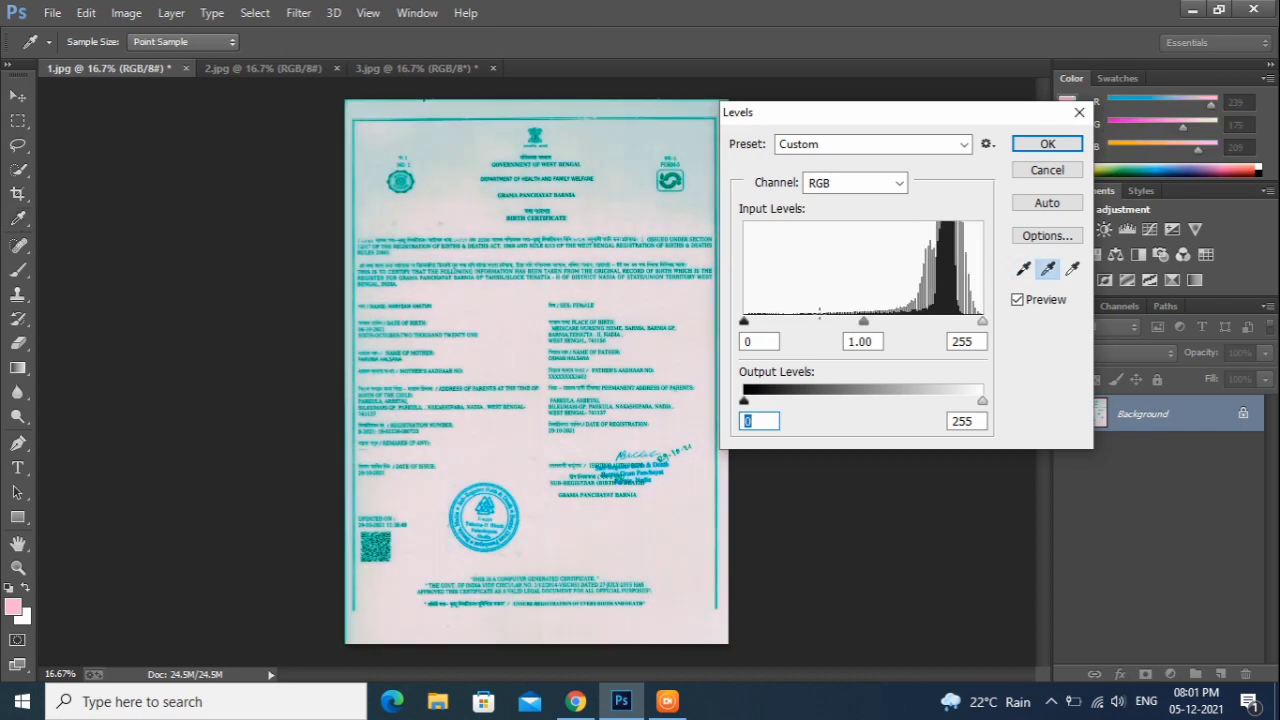
left_click(1071, 272)
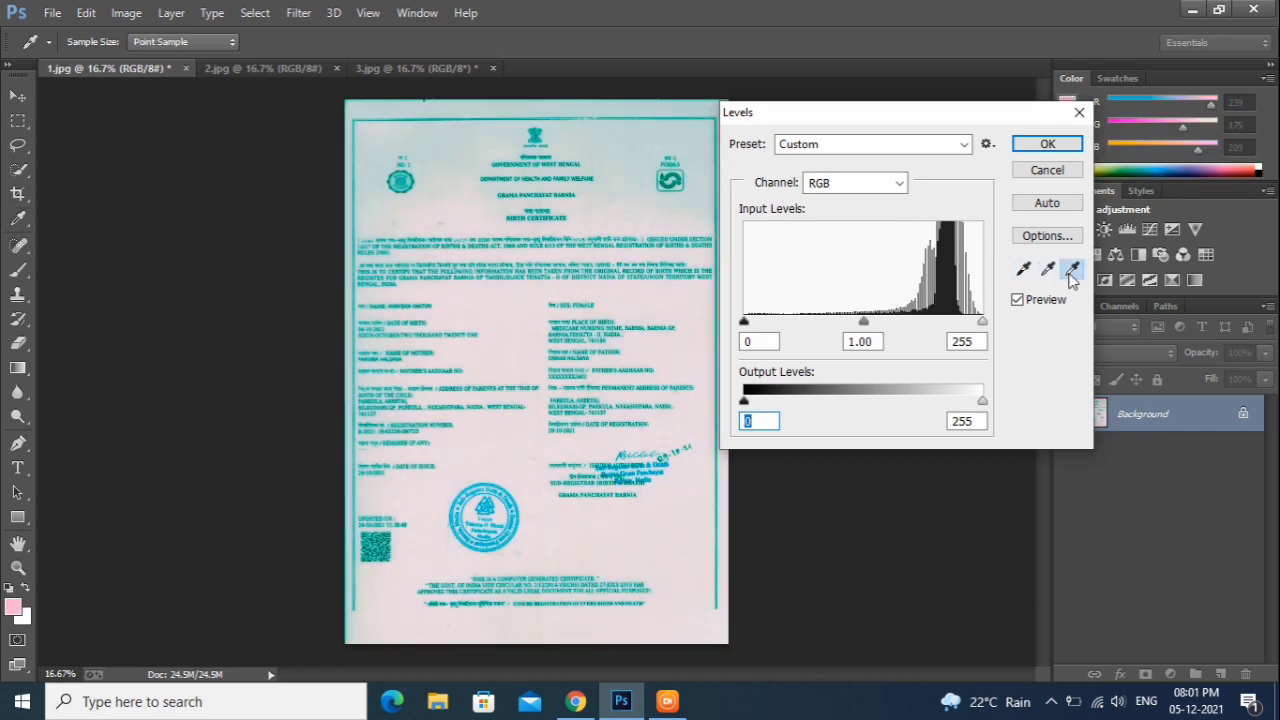
left_click(511, 319)
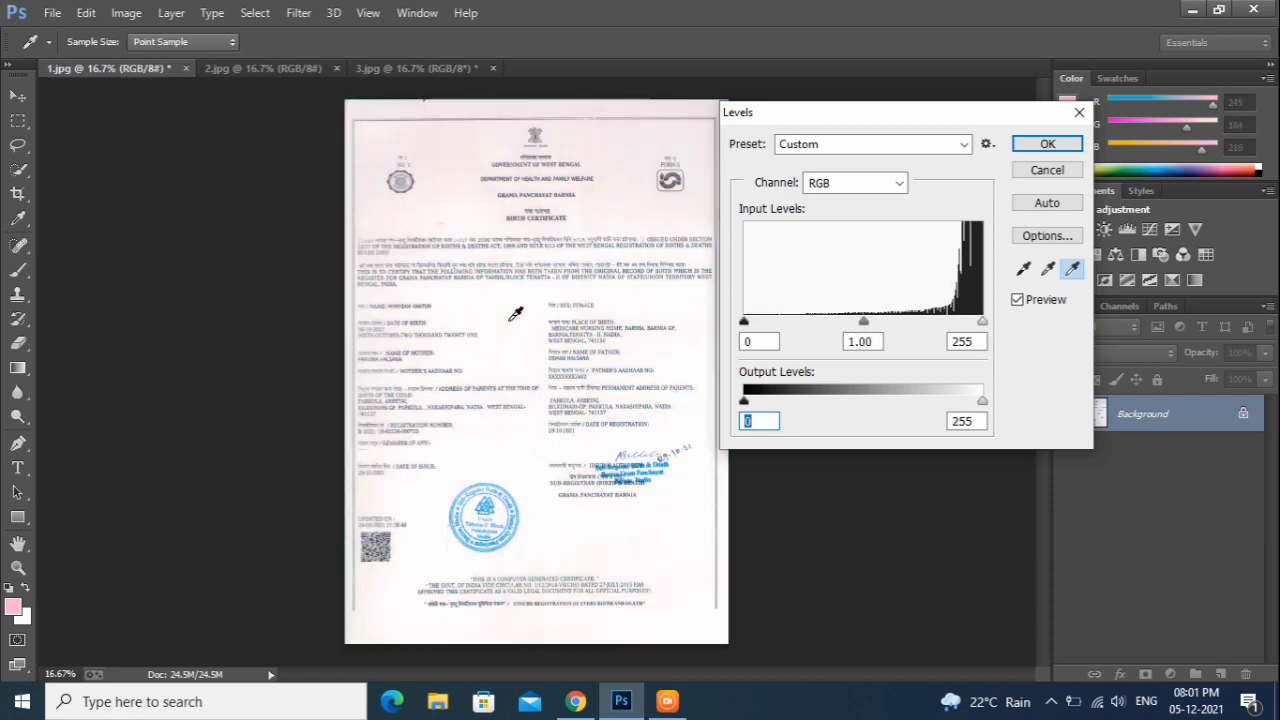
left_click(1040, 148)
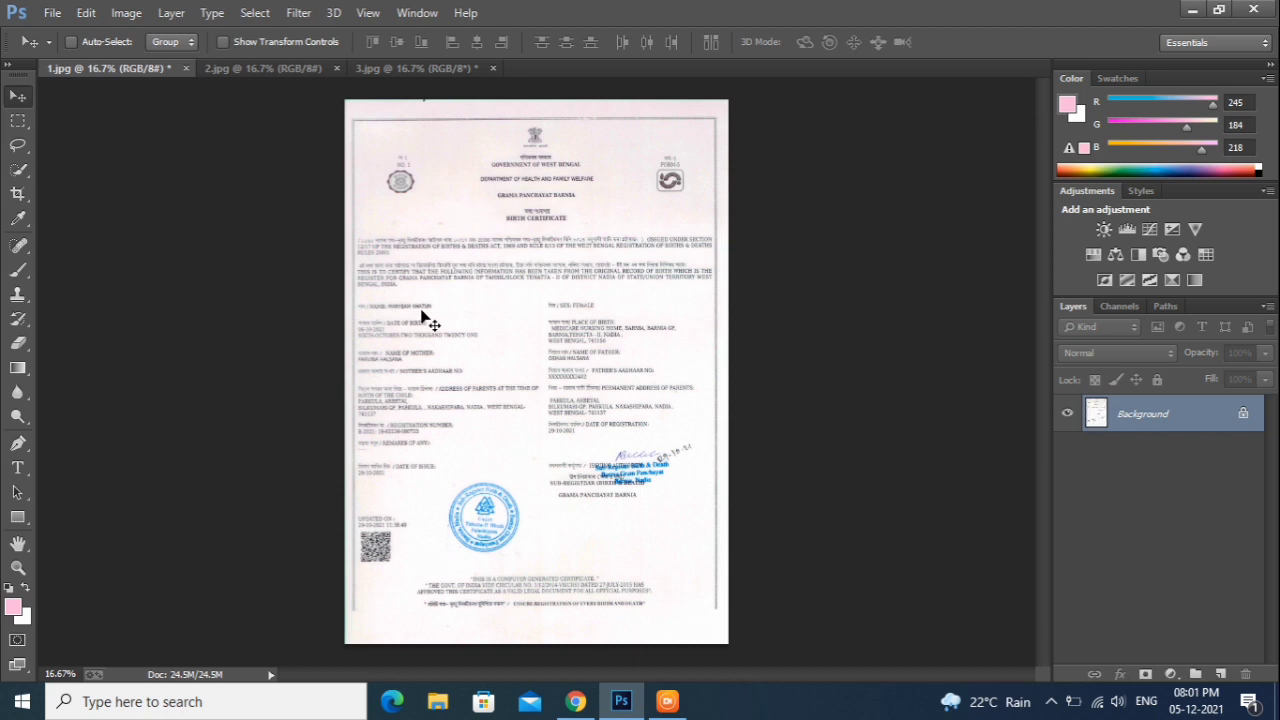
Step: Copy the round seal with a rectangular marquee selection and bring the 2.jpg document forward
left_click(12, 122)
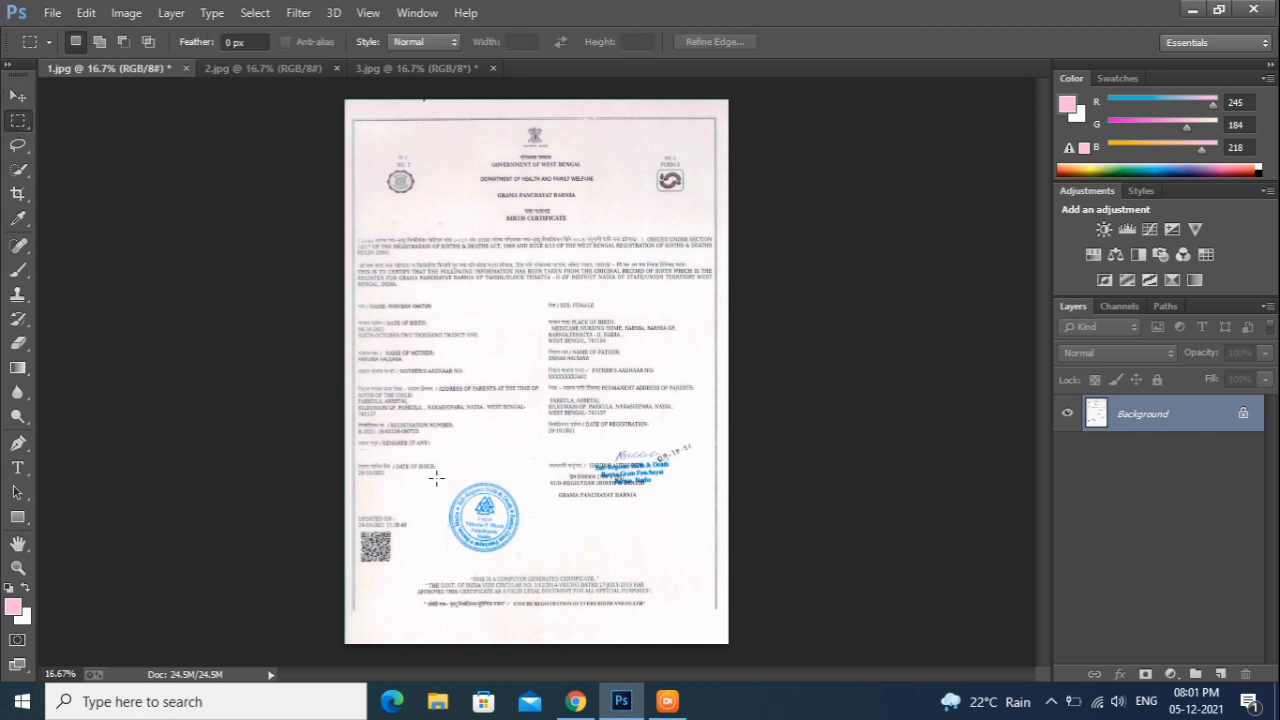
left_click_drag(436, 478, 543, 566)
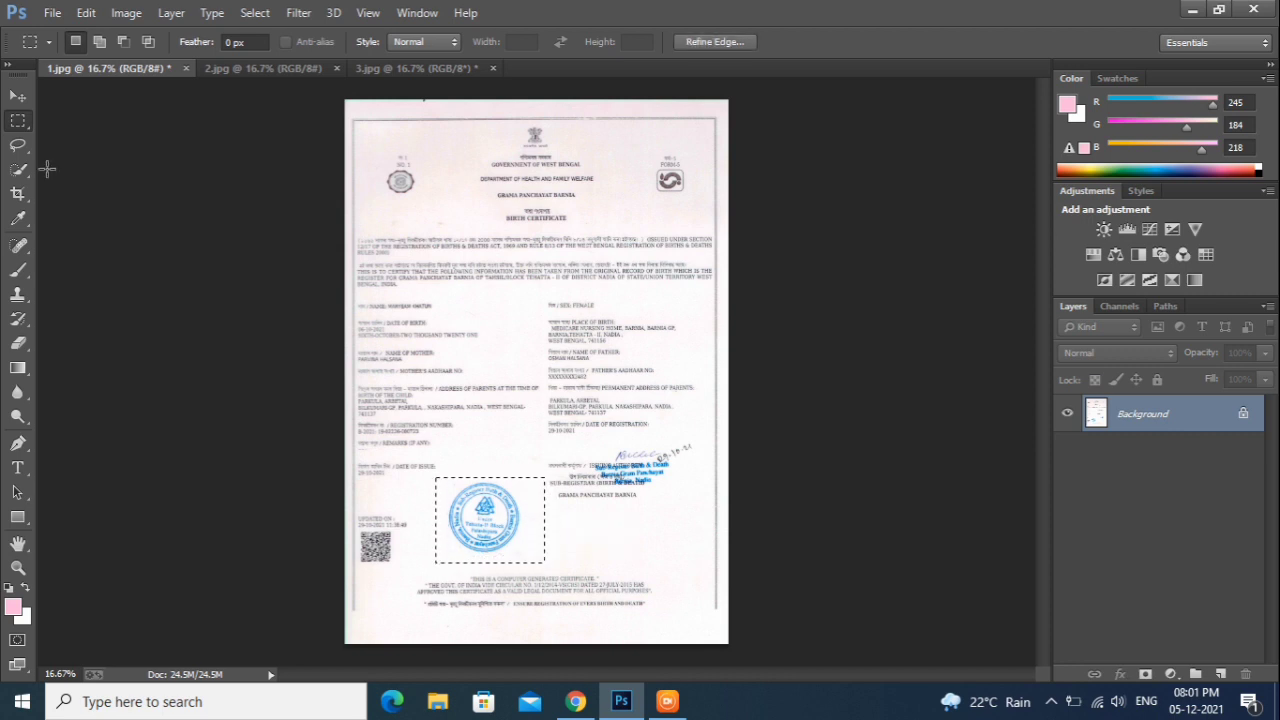
left_click(17, 95)
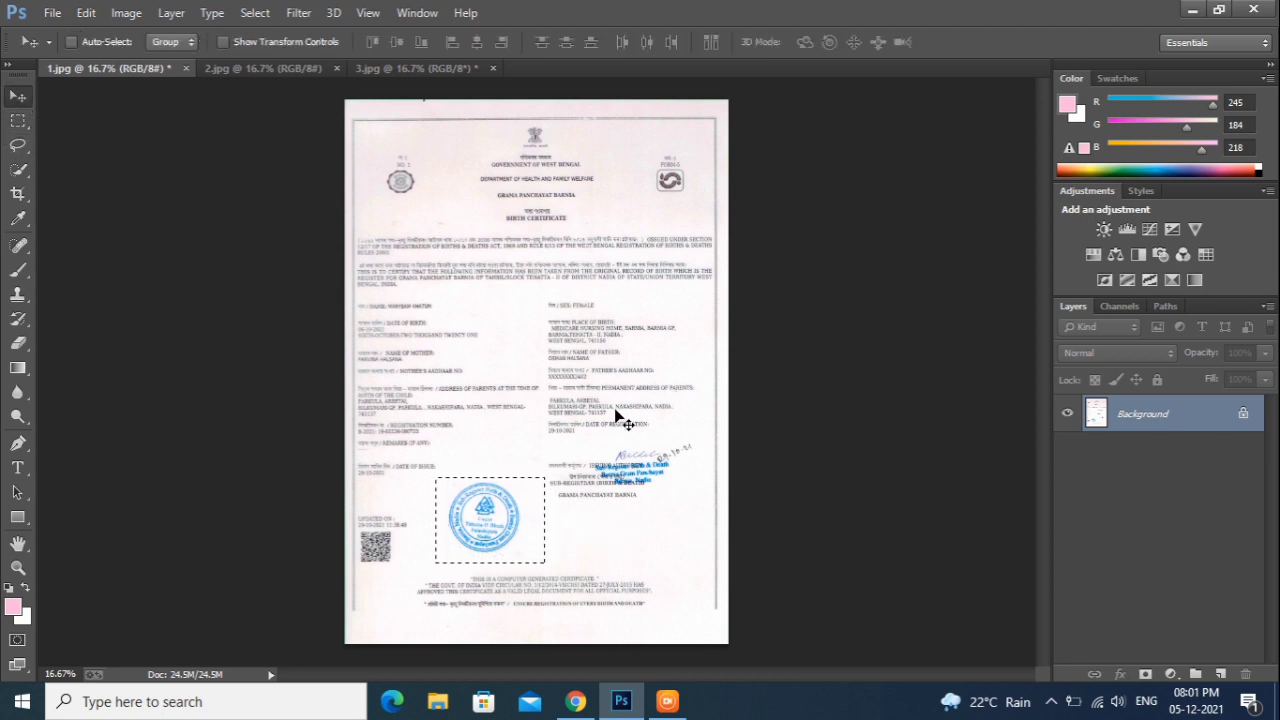
key("ctrl+d")
left_click(239, 63)
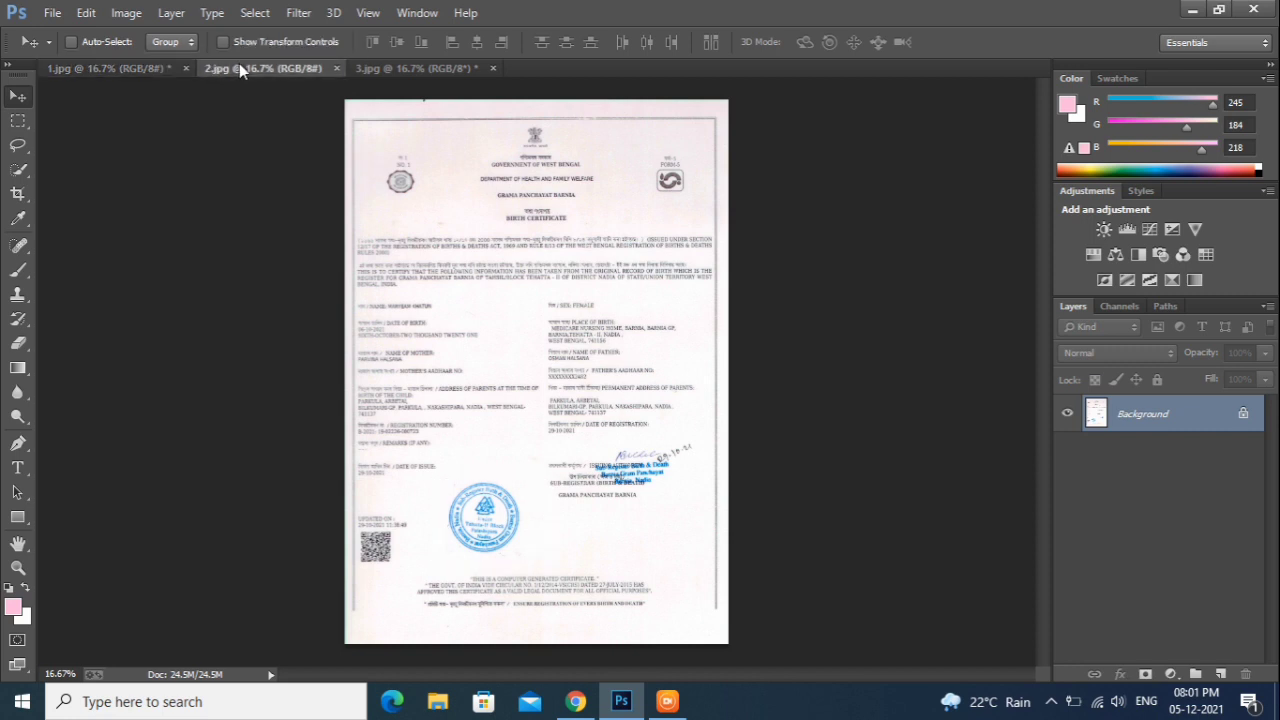
Step: Paste the seal onto 3.jpg in Multiply mode, shift it over the instructions, then delete it
left_click(370, 66)
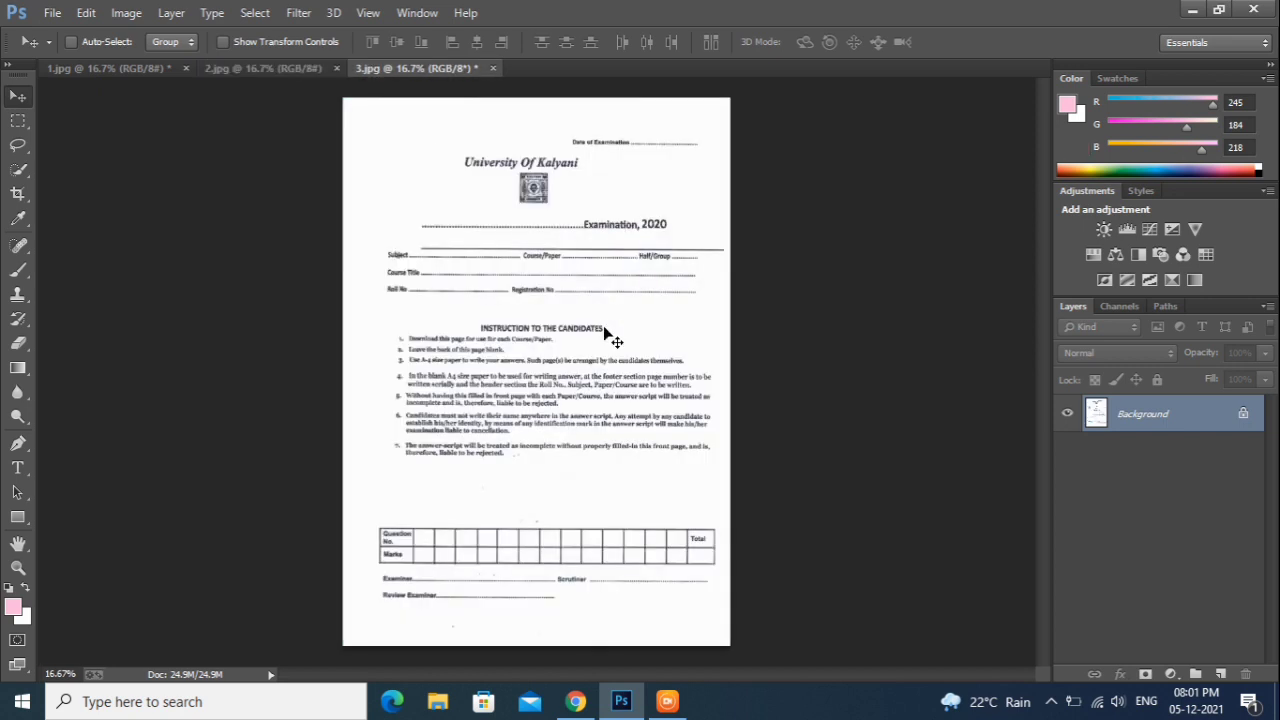
key("ctrl+v")
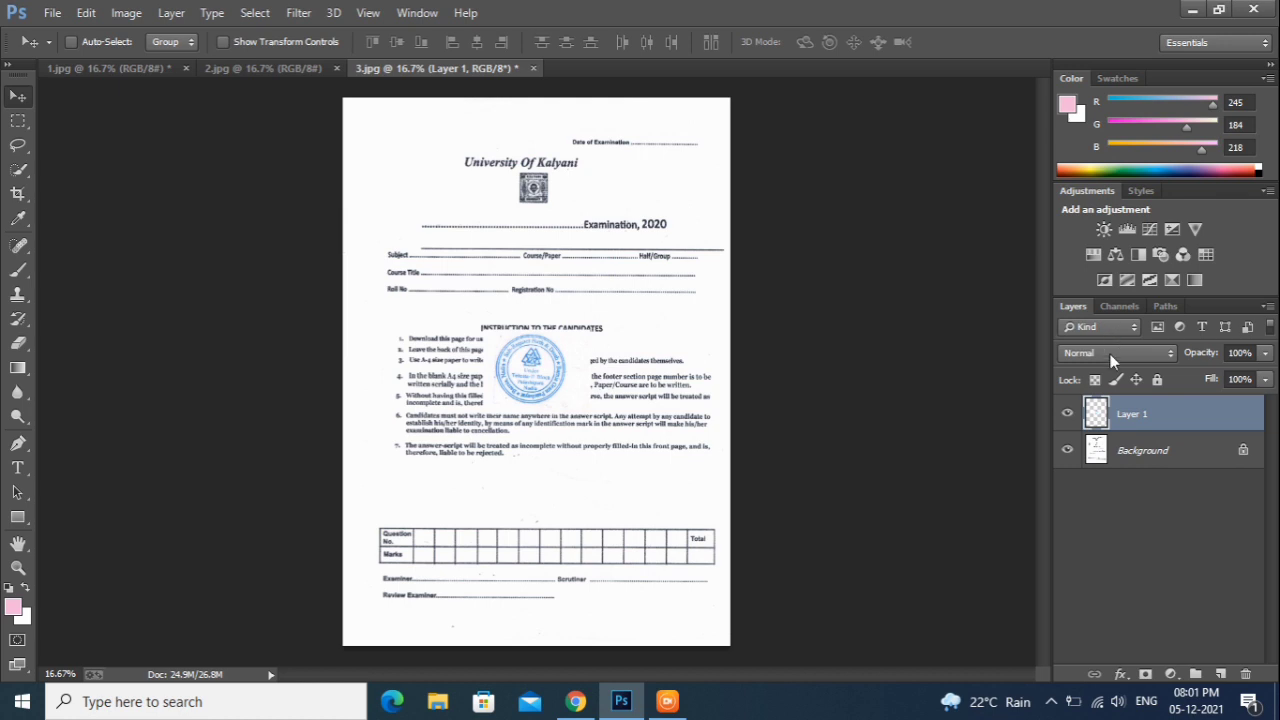
left_click(1110, 353)
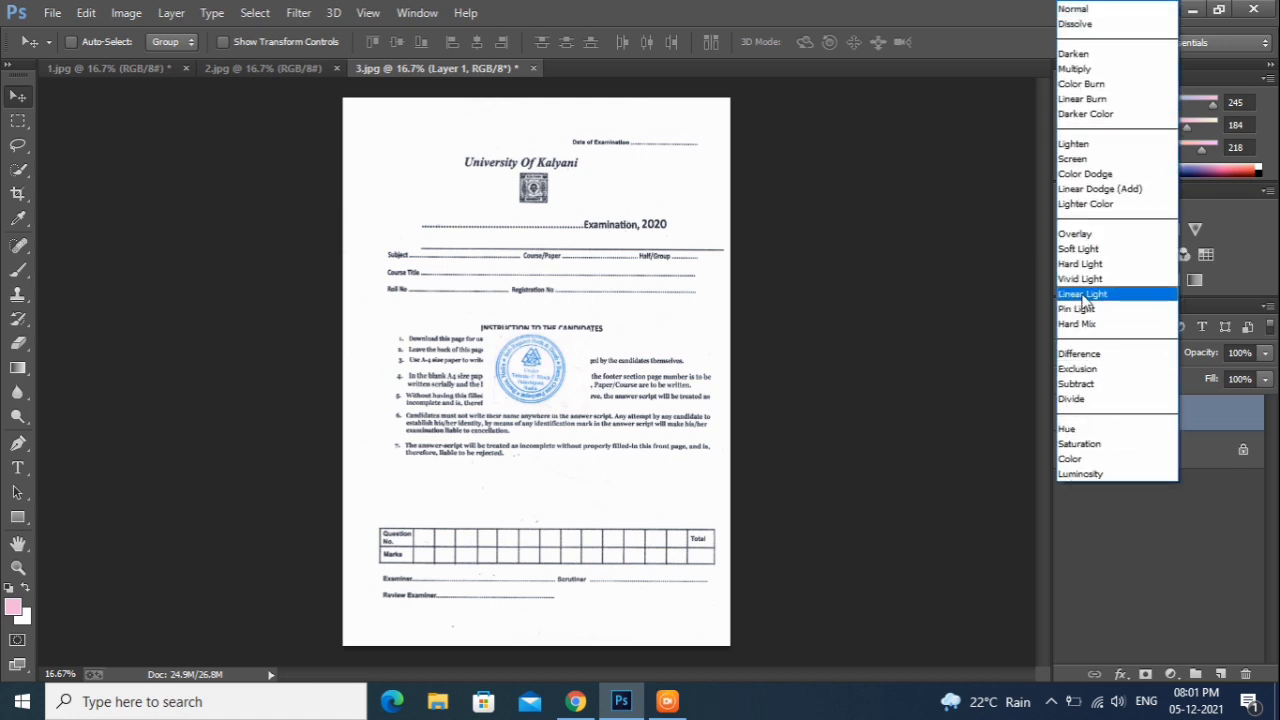
left_click(1074, 69)
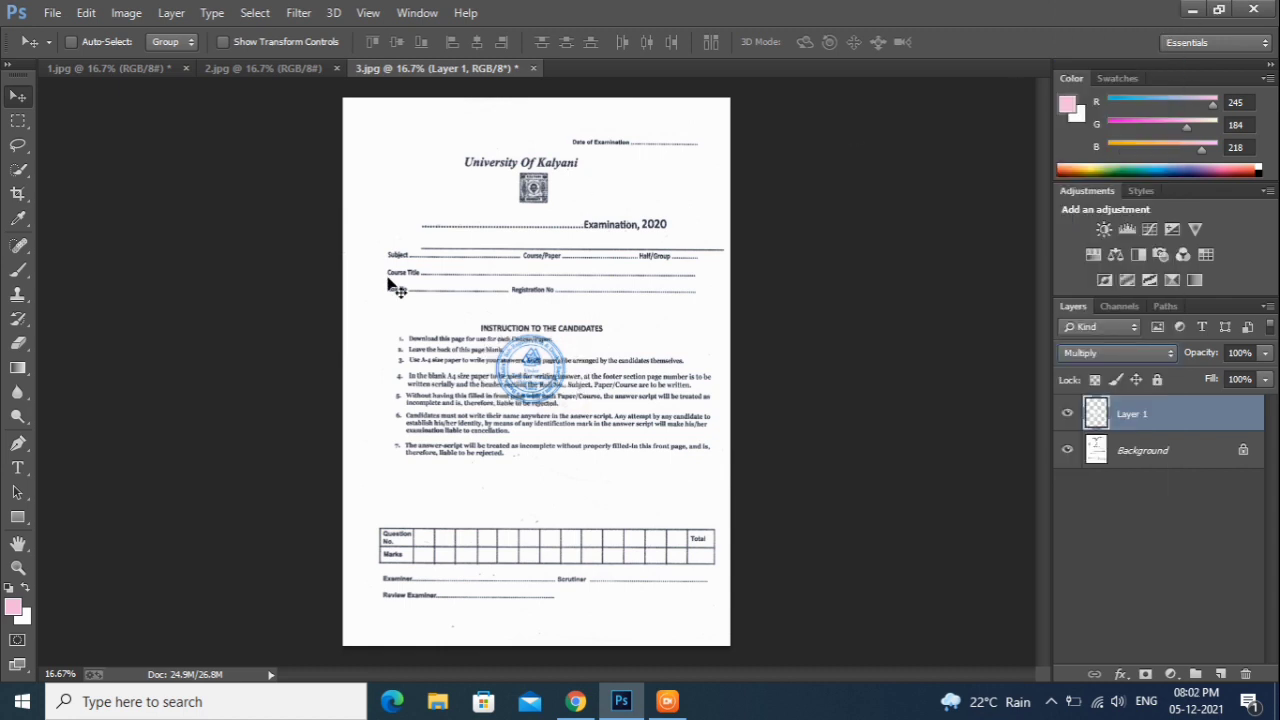
mouse_move(524, 378)
left_mouse_down()
mouse_move(530, 419)
mouse_move(414, 443)
mouse_move(513, 414)
left_mouse_up()
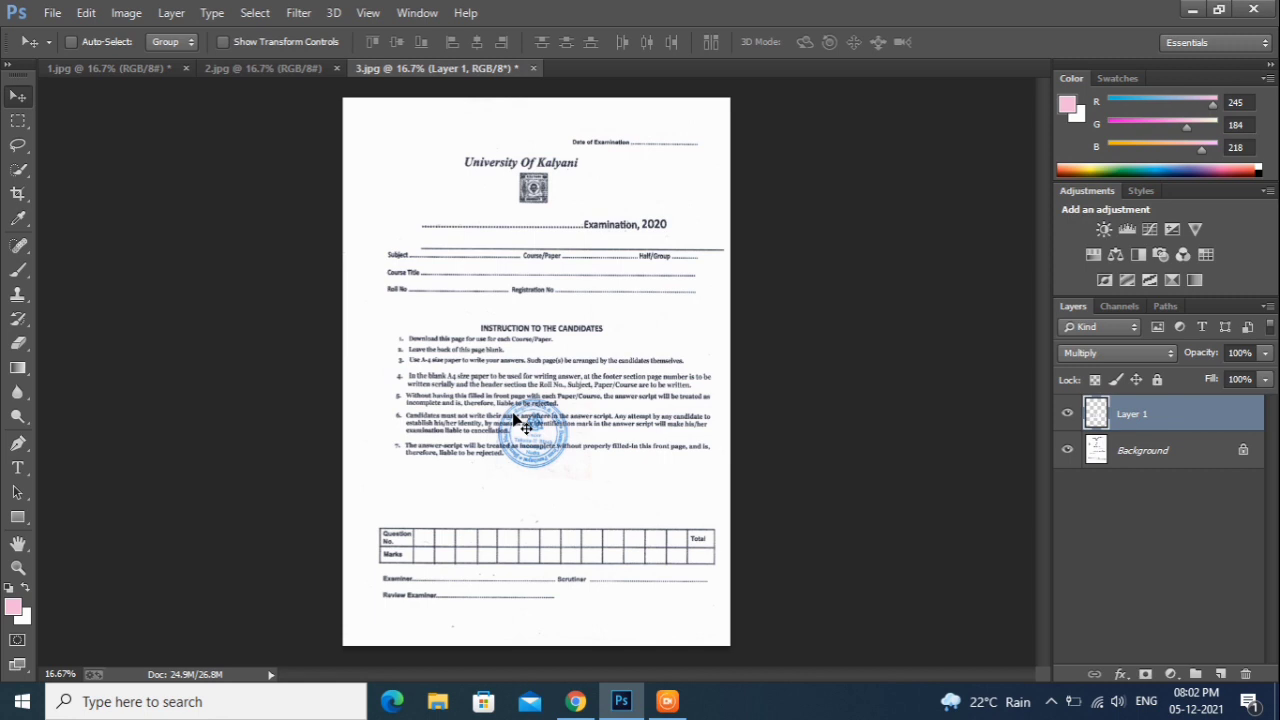
key("Delete")
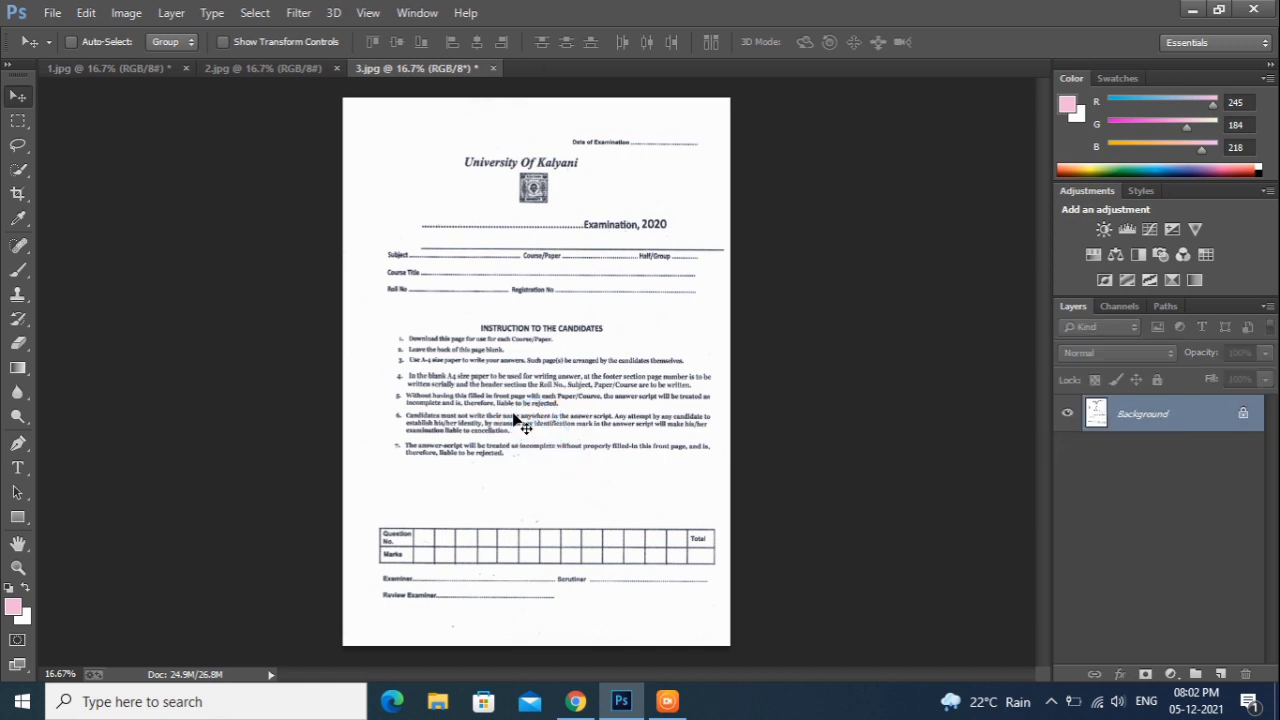
Step: Close 3.jpg without saving, close 2.jpg, then close 1.jpg and answer its save prompt
left_click(493, 69)
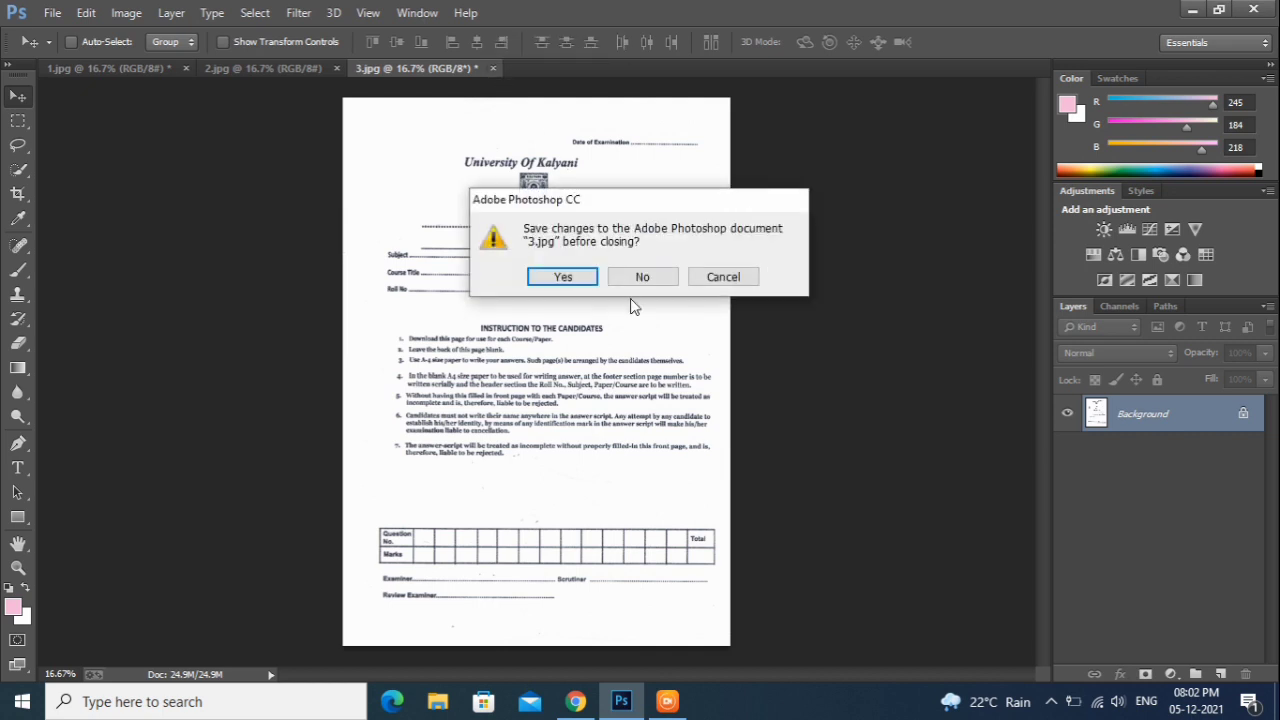
left_click(630, 282)
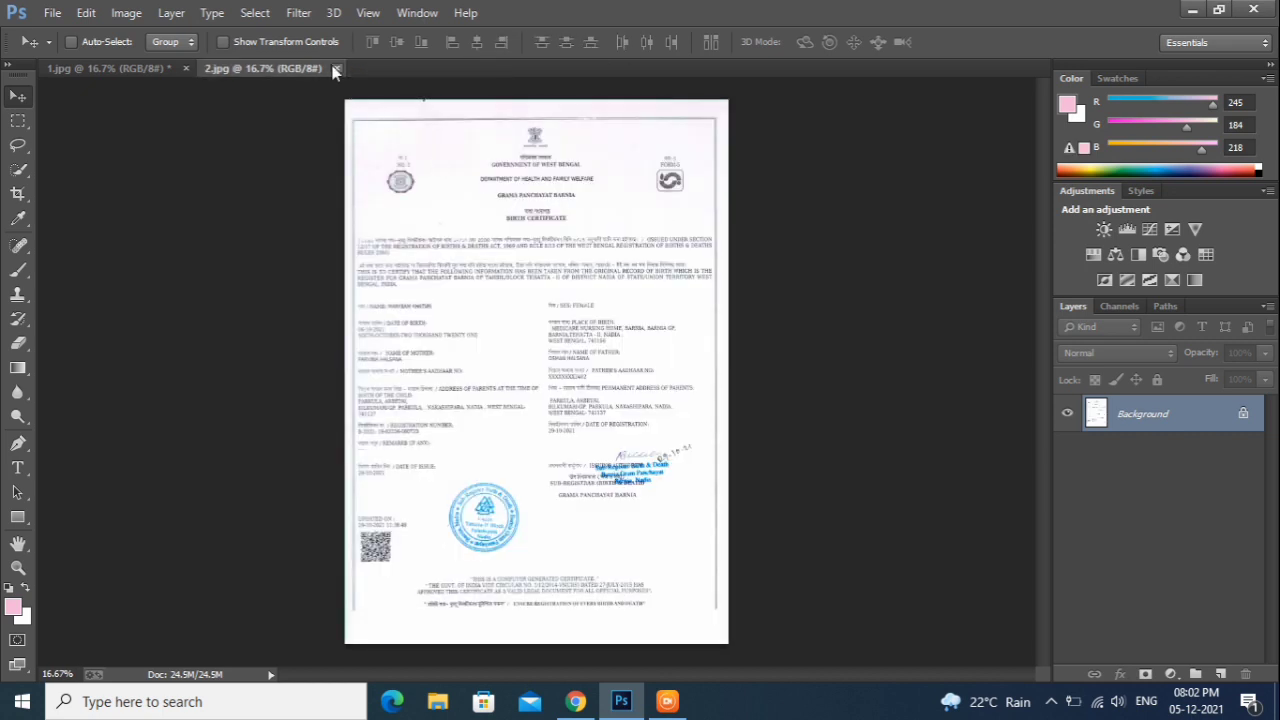
left_click(335, 69)
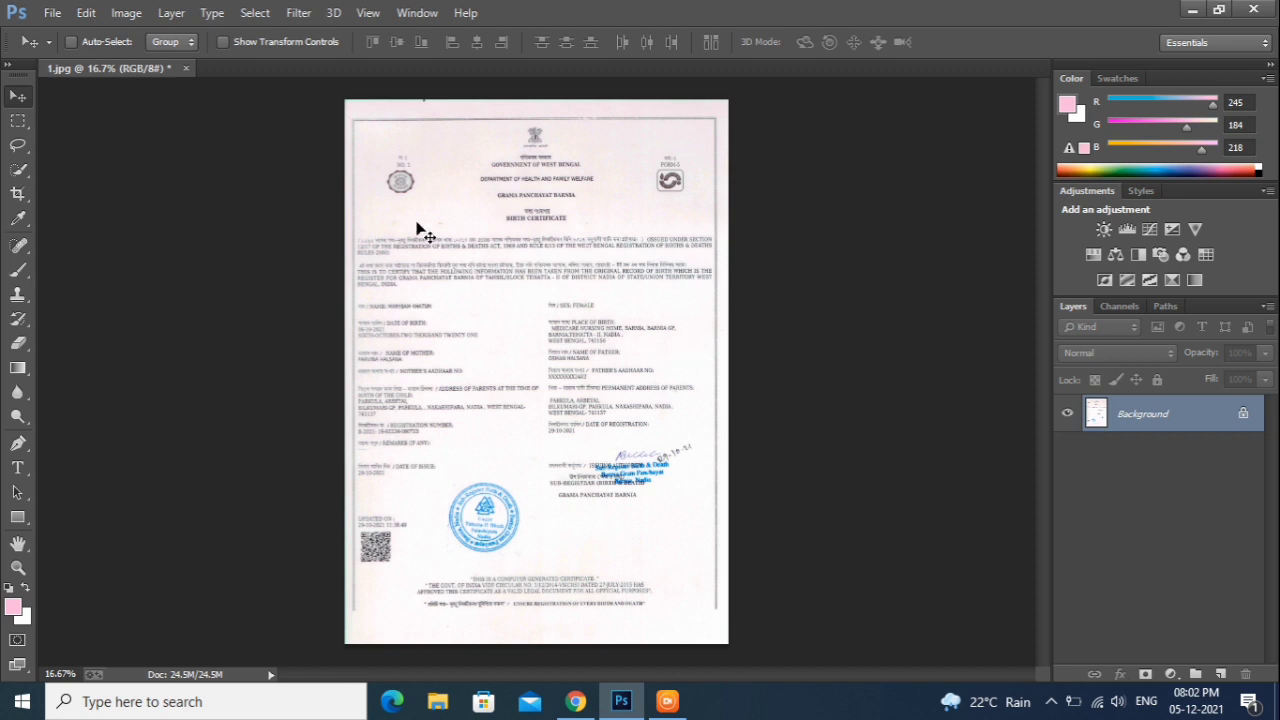
left_click(186, 68)
left_click(658, 280)
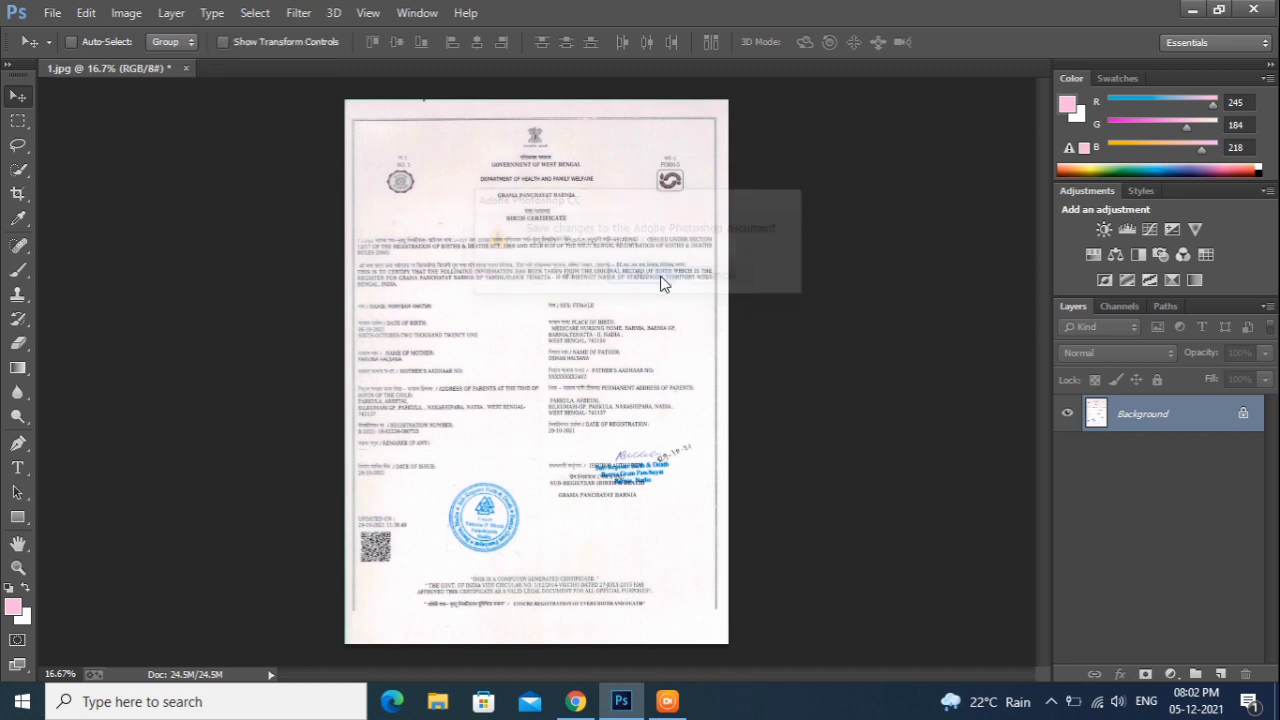